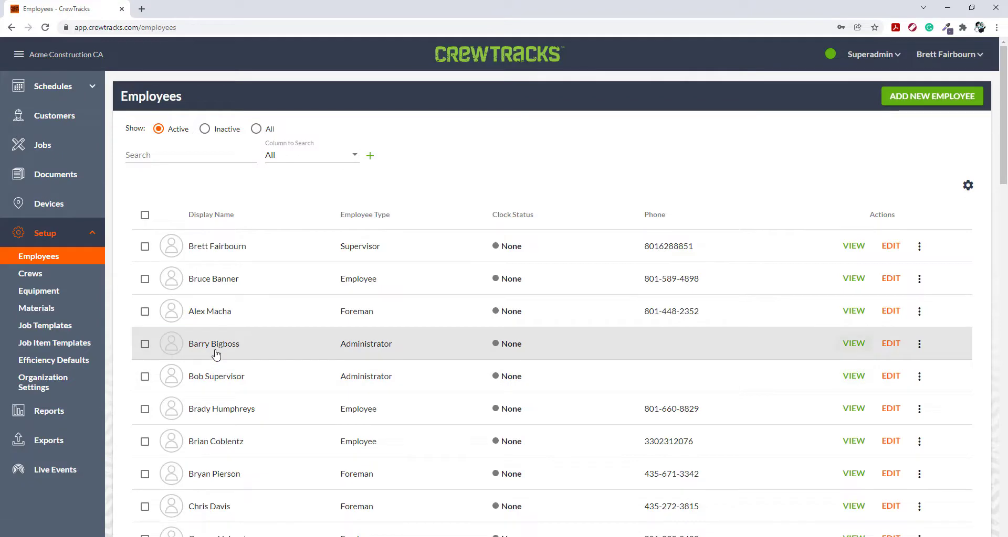
- Check the email on the Big Boss Man administrator's employee record in Acme Construction CA, leaving the record unchanged
left_click(890, 345)
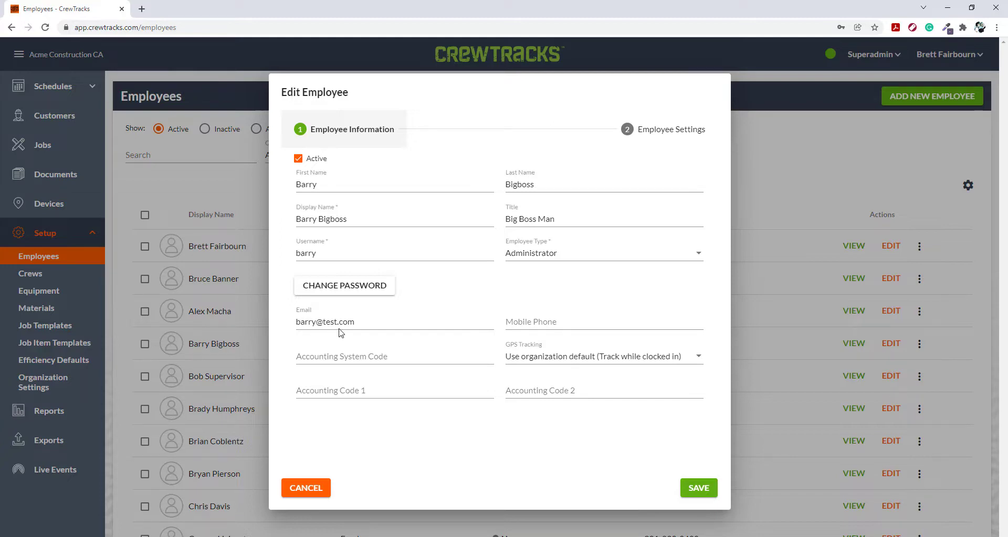
key("Escape")
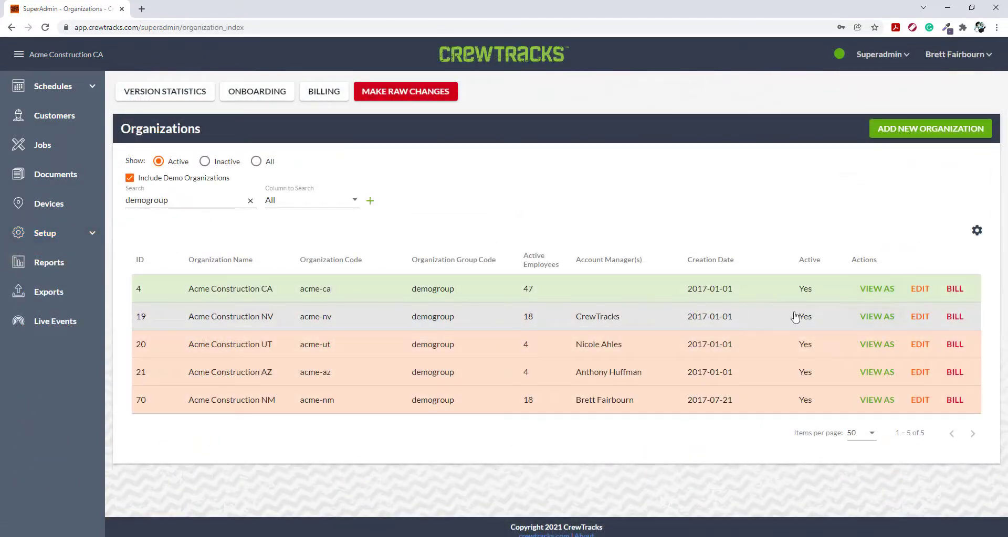
- View the system as Acme Construction NV and open its employee list
left_click(877, 316)
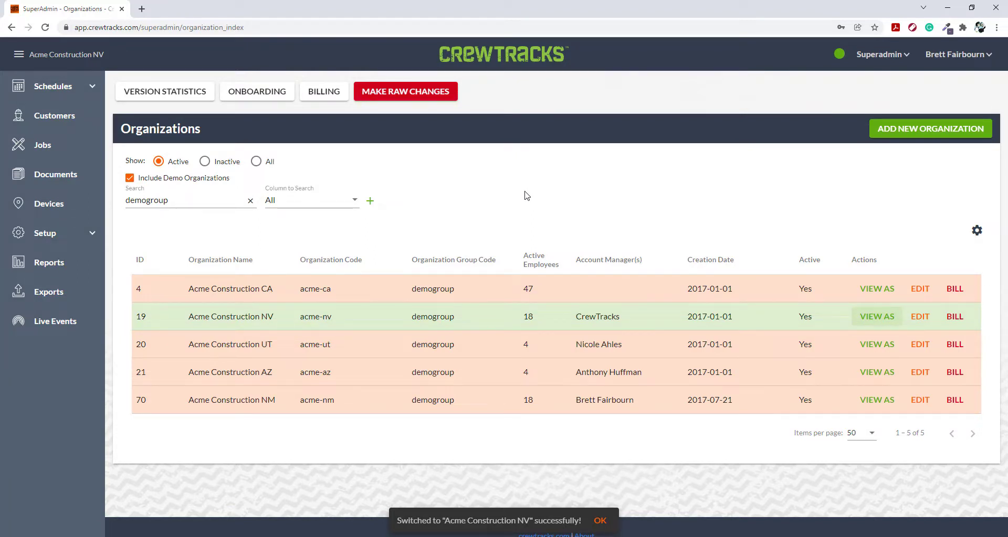
left_click(85, 240)
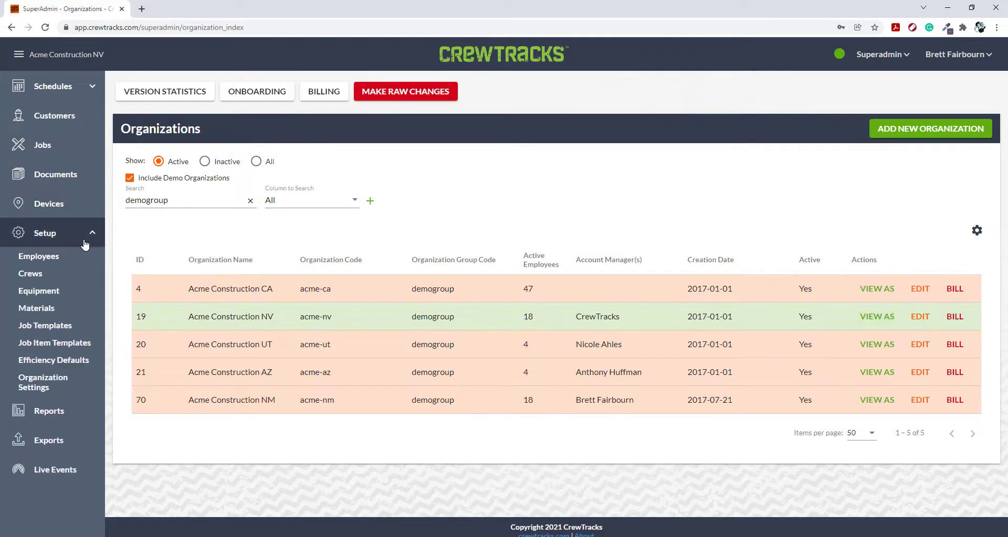
left_click(46, 257)
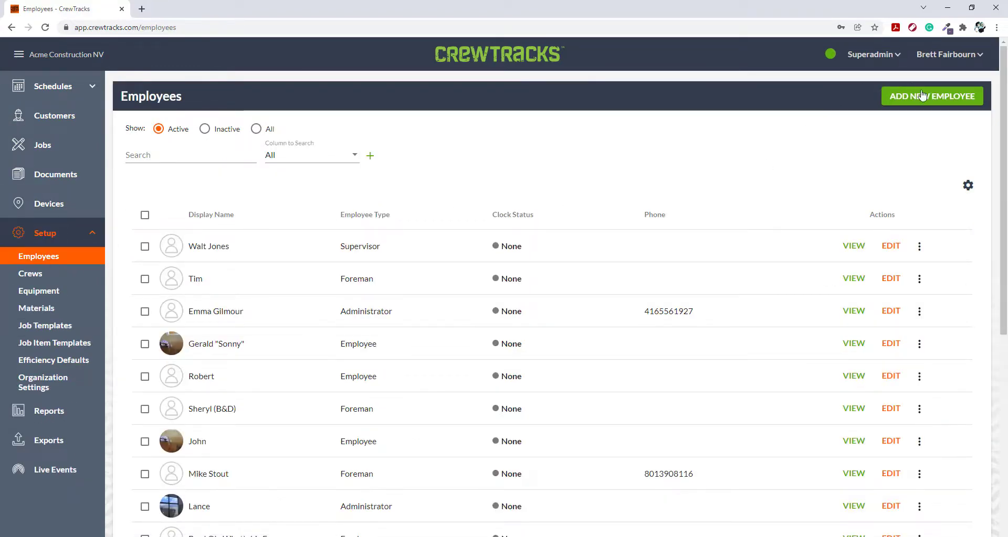
- Add a new employee to Acme Construction NV by entering the CA administrator's email and linking to the existing account
left_click(922, 95)
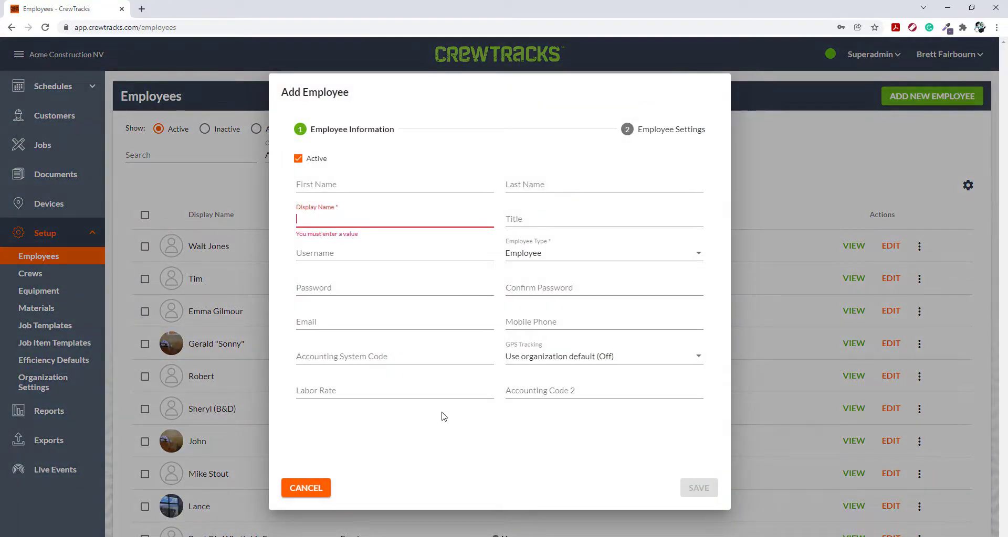
left_click(326, 328)
type("barry")
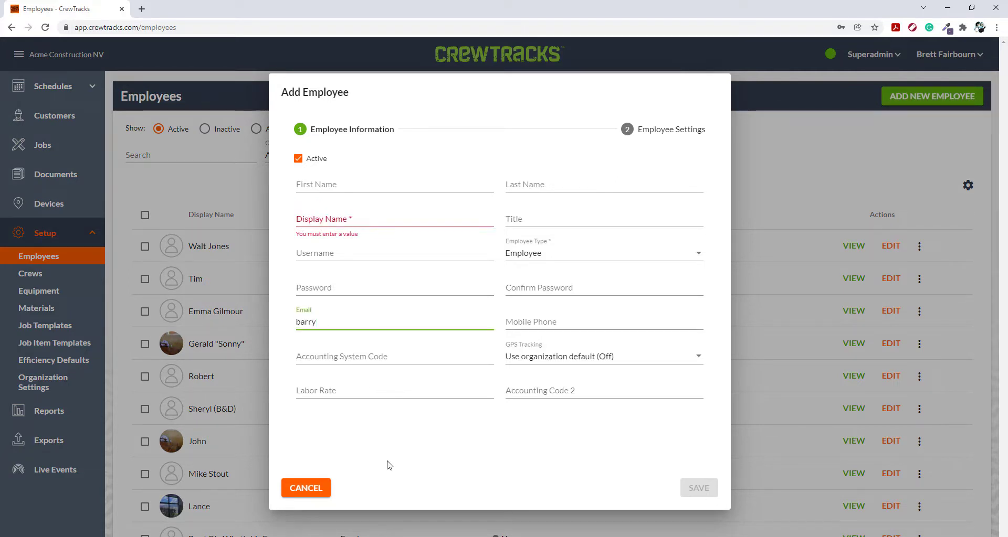
type("@test.com")
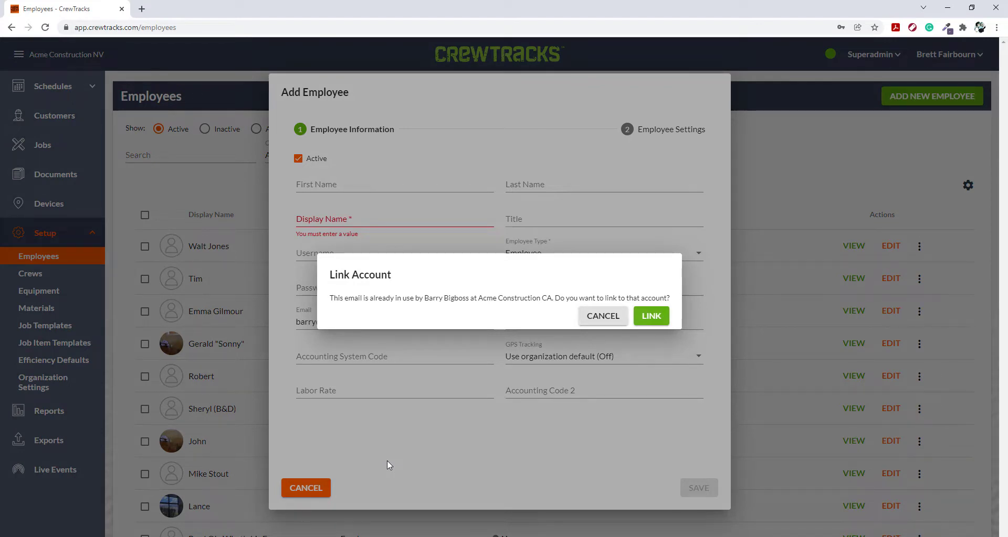
left_click(652, 317)
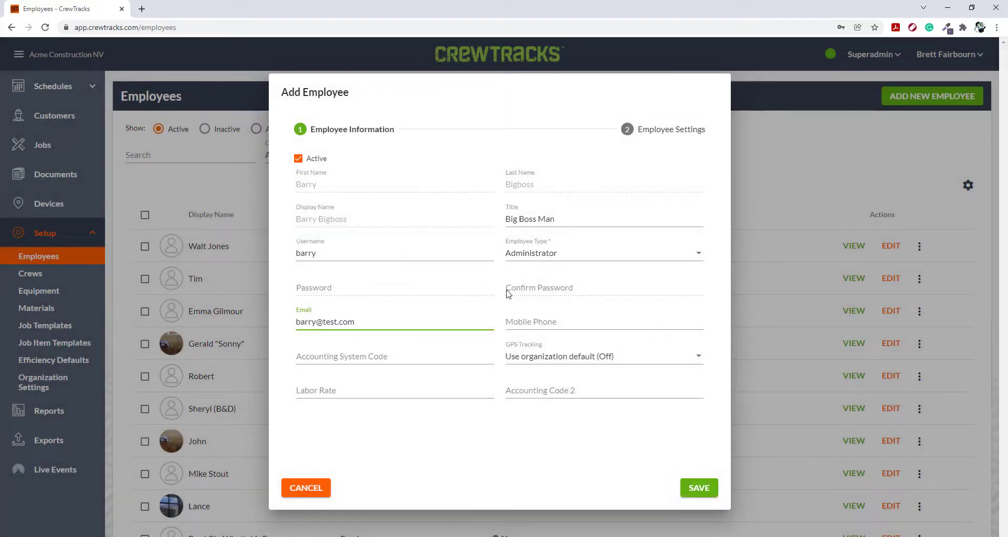
left_click(697, 489)
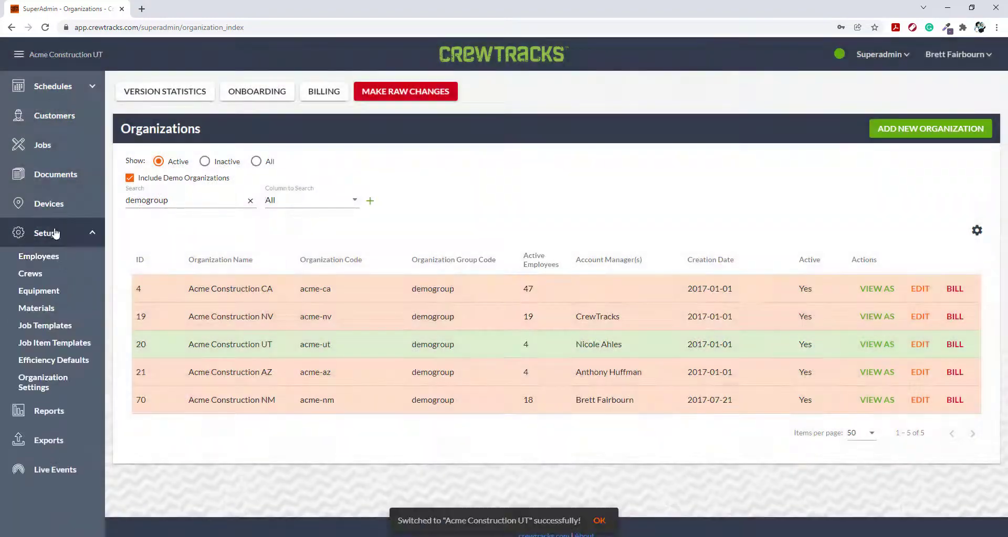
- Add the same administrator to the employees of Acme Construction AZ and save the record
left_click(39, 256)
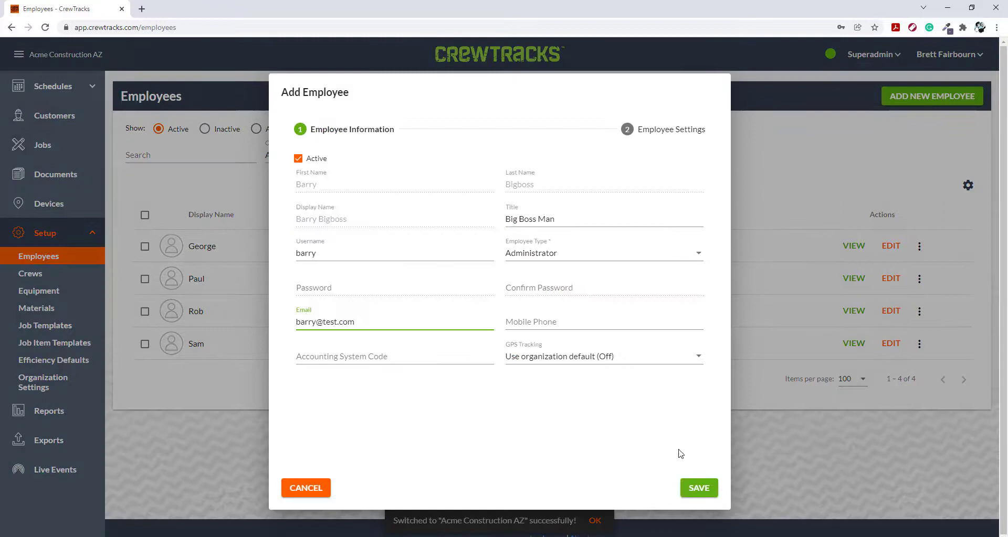
left_click(699, 488)
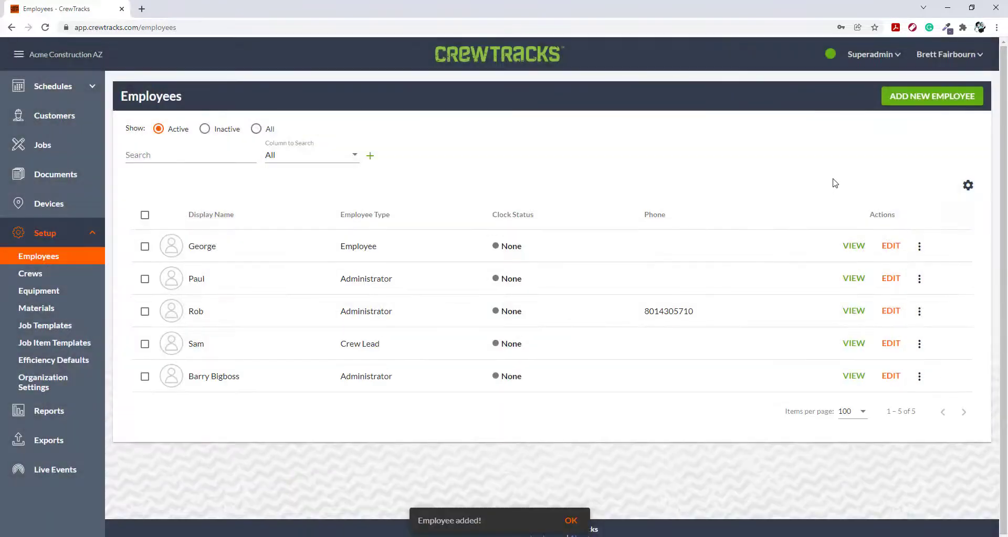
- Return to the superadmin organizations list and view the system as Acme Construction NM
left_click(873, 54)
left_click(871, 79)
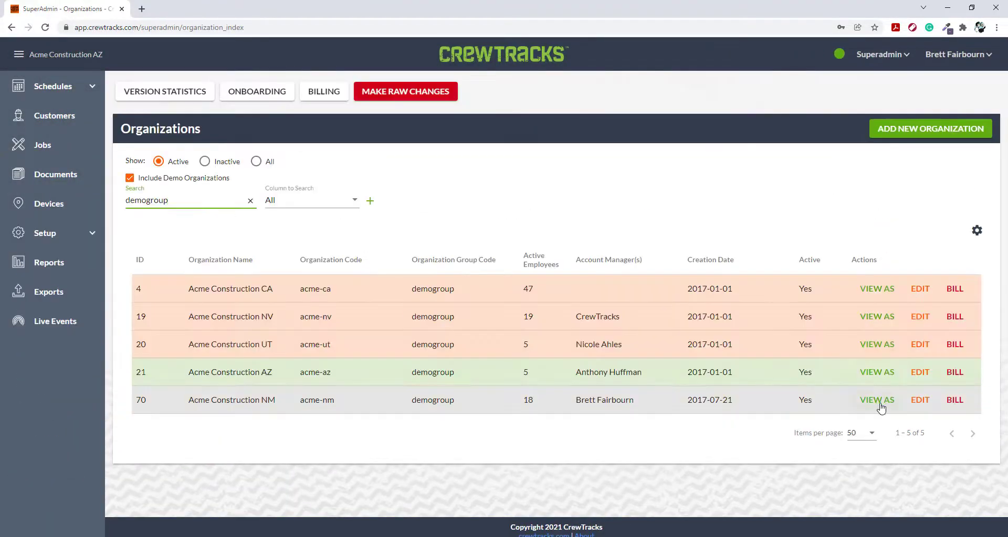
left_click(877, 405)
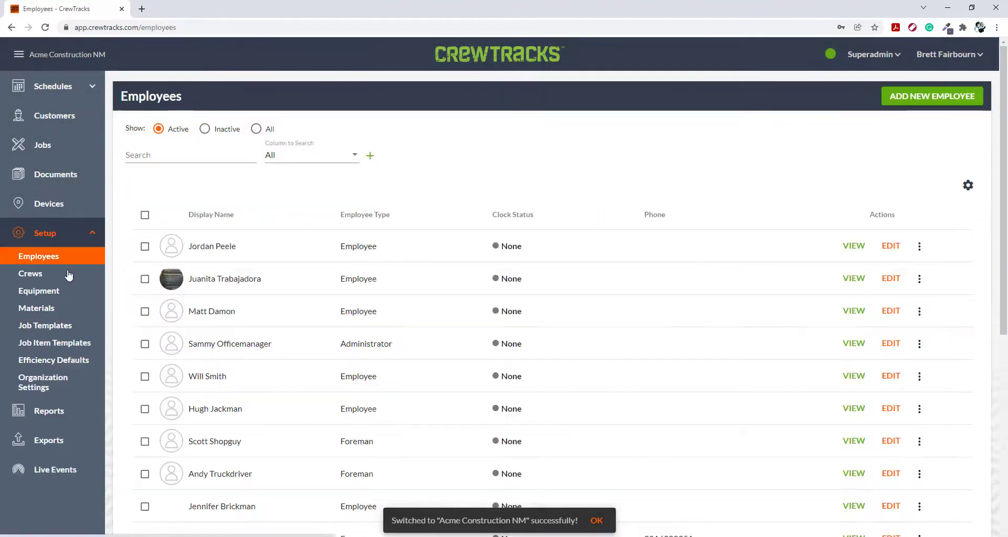
- Add a new employee to Acme Construction NM by entering the administrator's email and linking to the existing account
left_click(931, 97)
left_click(340, 222)
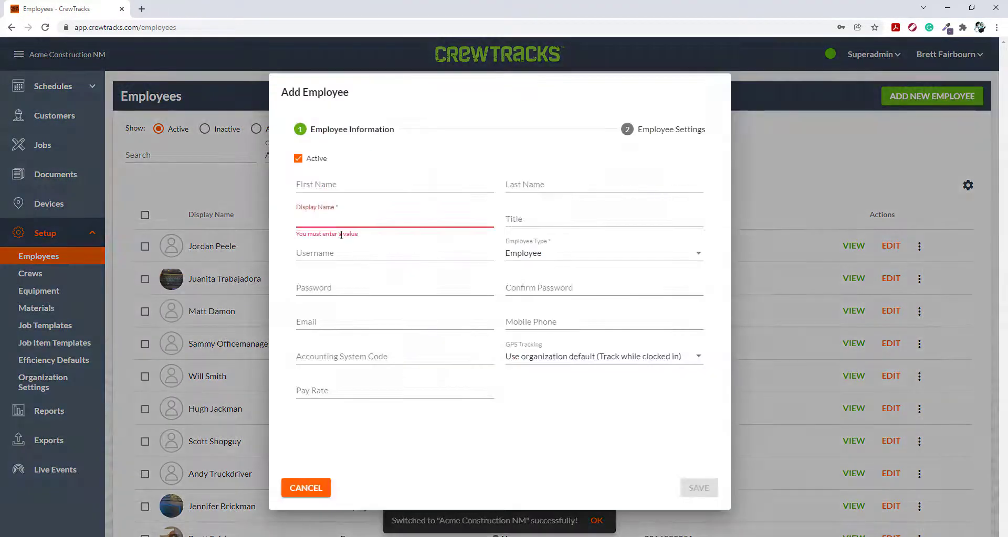
left_click(317, 322)
type("barry@test.com")
left_click(654, 318)
left_click(696, 492)
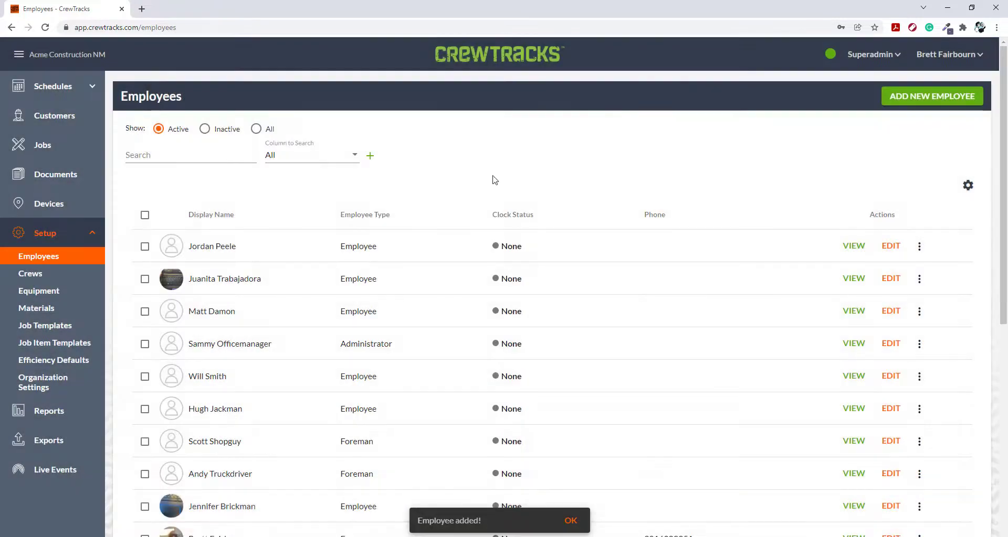
- Log out of the superadmin account and log in with the linked administrator's email and account password
left_click(945, 54)
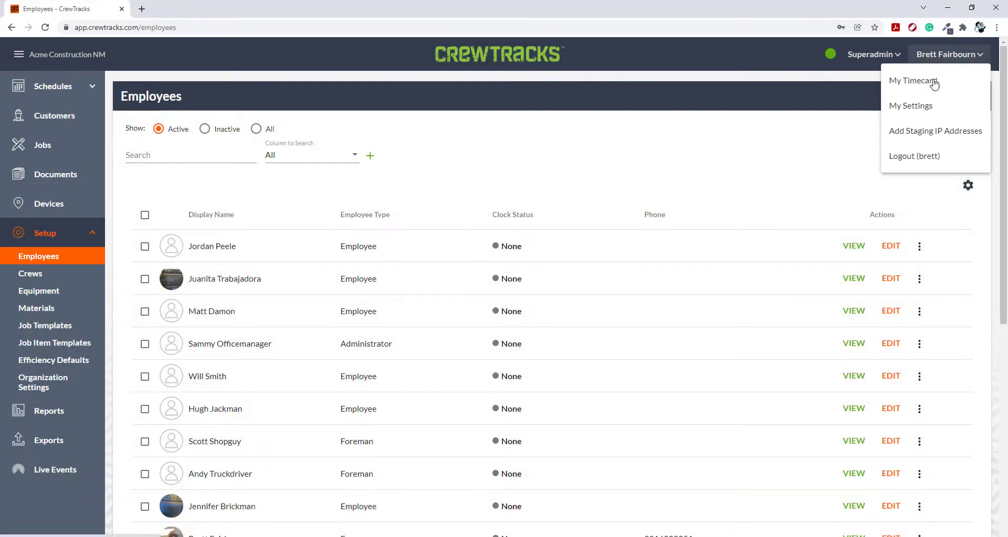
left_click(914, 156)
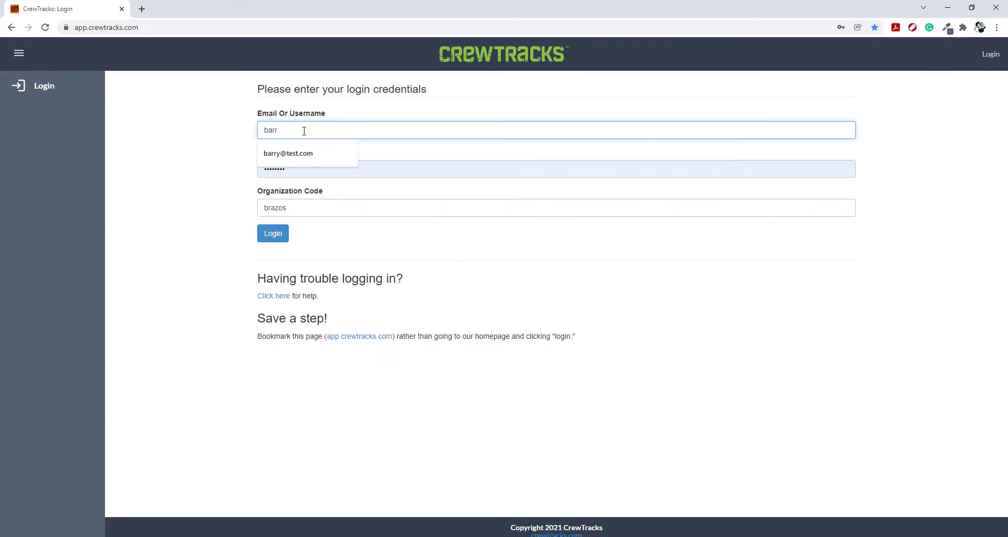
left_click(291, 152)
left_click_drag(297, 171, 229, 177)
type("••••")
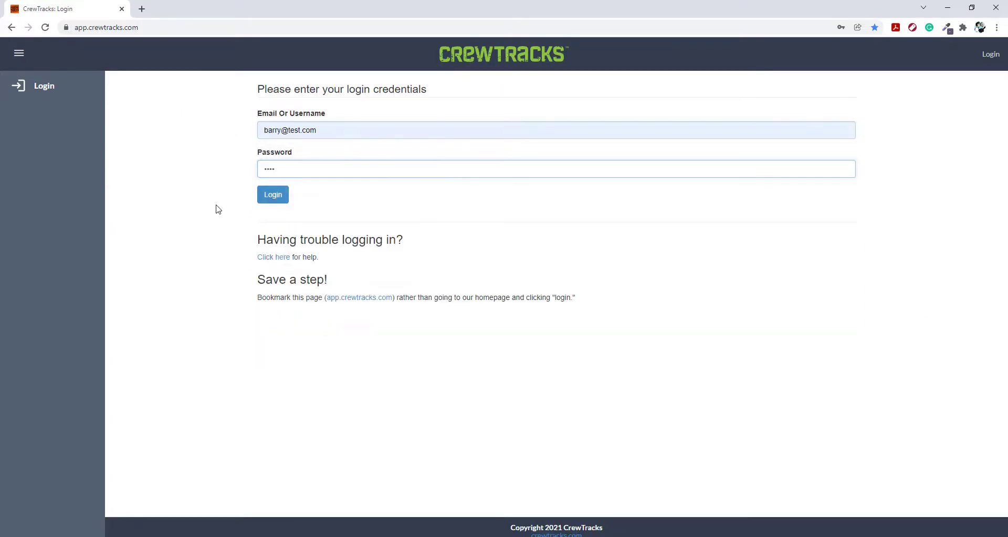
left_click(268, 200)
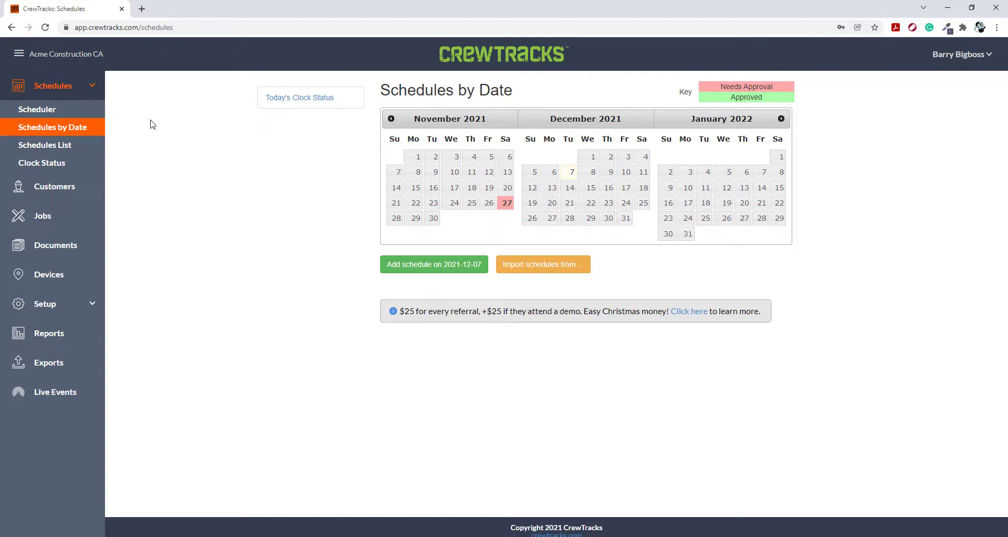
- Log out and log back in with the administrator's username, account password and organization code acme-nv
left_click(964, 54)
left_click(937, 141)
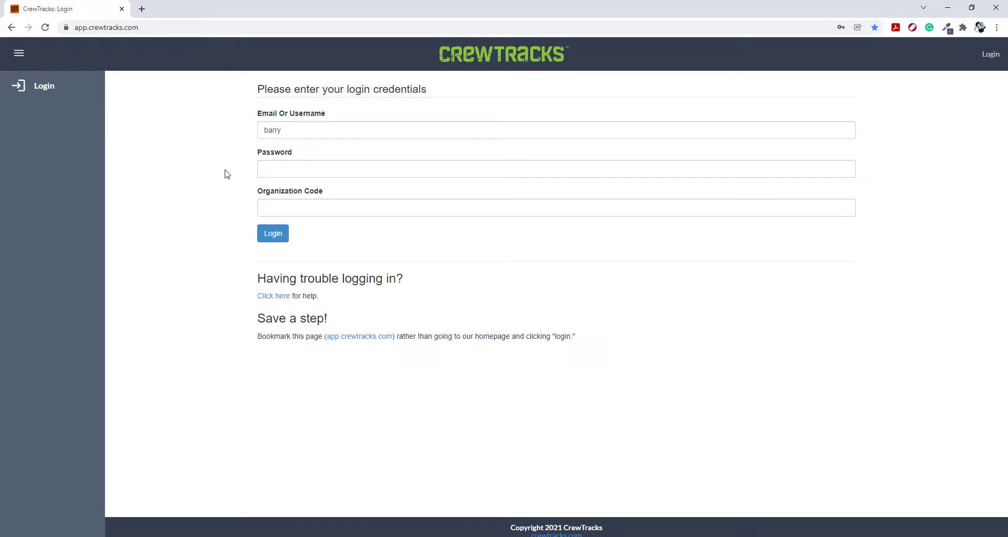
left_click(265, 169)
type("••••")
left_click(282, 208)
type("ac")
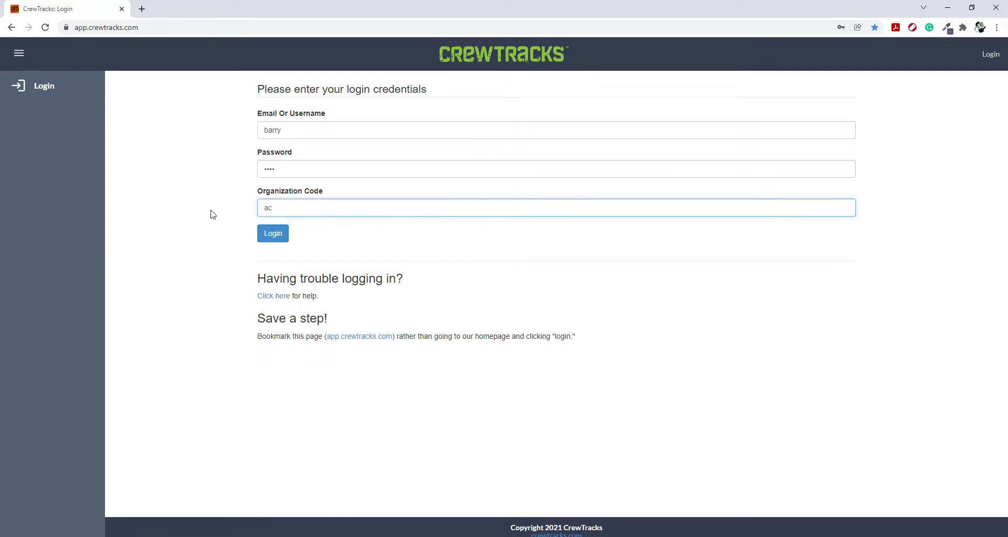
type("me-nv")
left_click(271, 234)
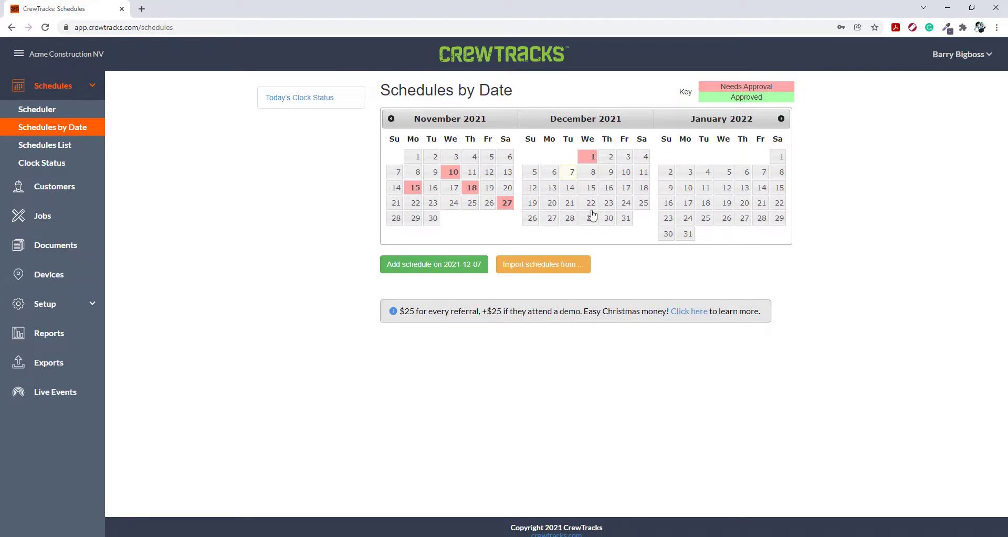
- Open the administrator's own organizations list and switch to Acme Construction NM, AZ, NV and back to NM
left_click(939, 56)
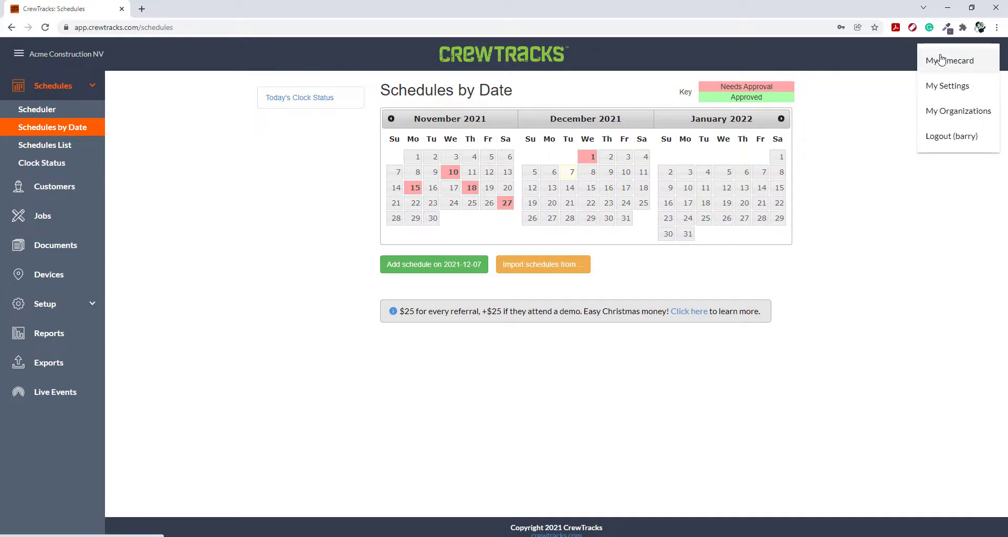
left_click(944, 118)
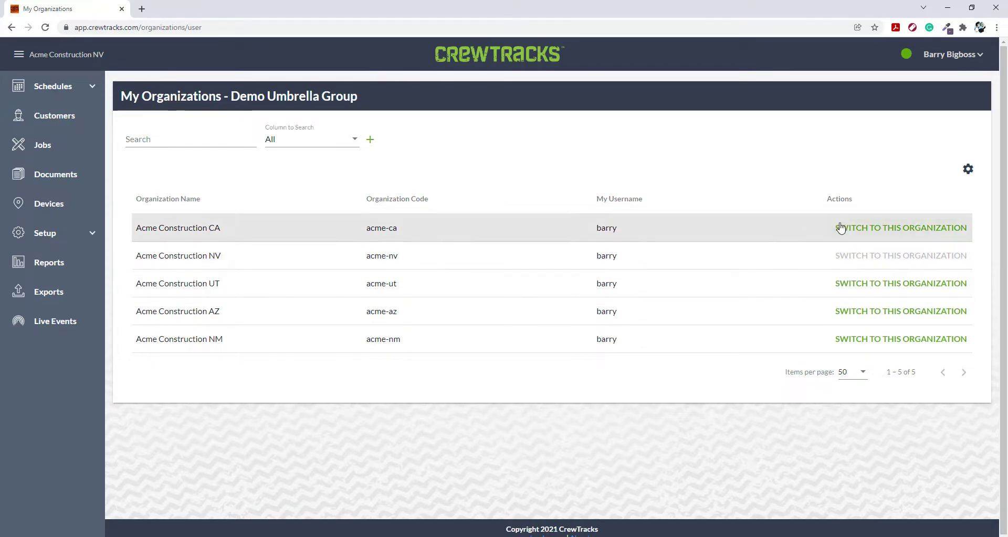
left_click(864, 341)
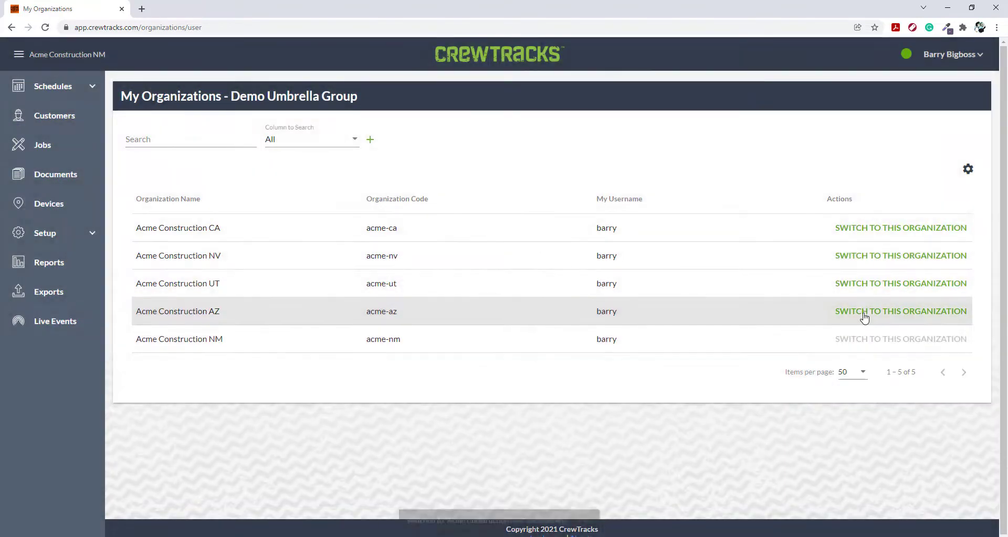
left_click(863, 314)
left_click(868, 257)
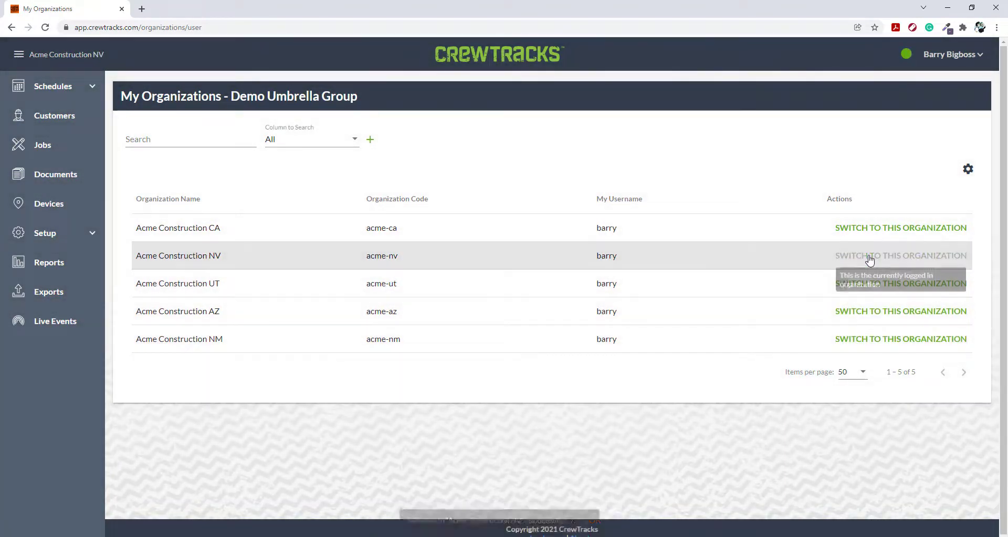
left_click(853, 345)
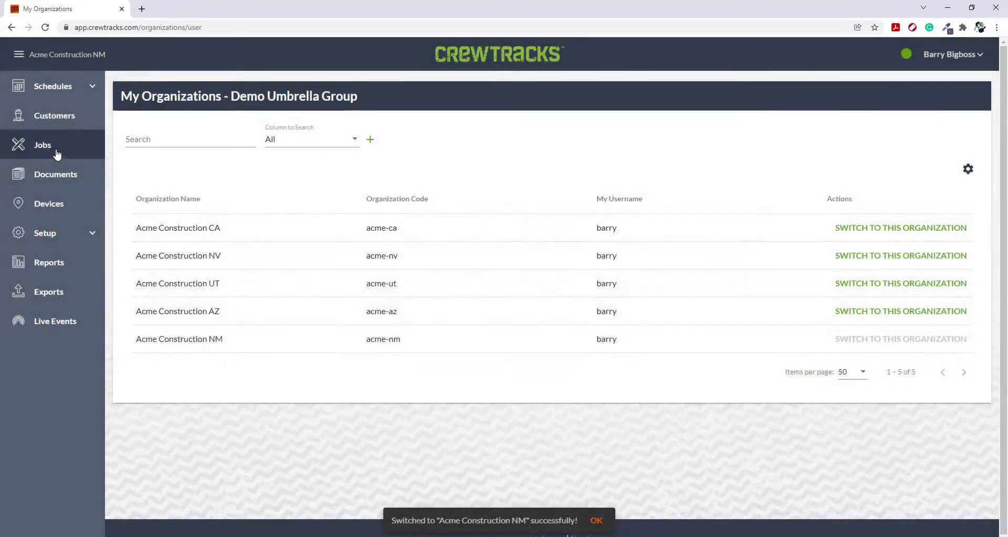
- Look through the job list of Acme Construction NM
left_click(48, 152)
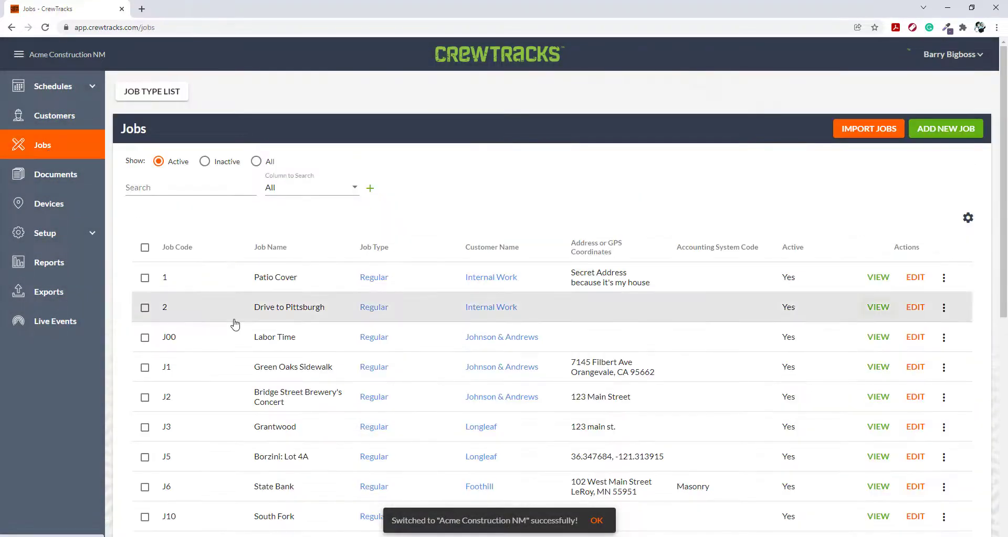
scroll(234, 320, "down", 3)
scroll(233, 320, "up", 3)
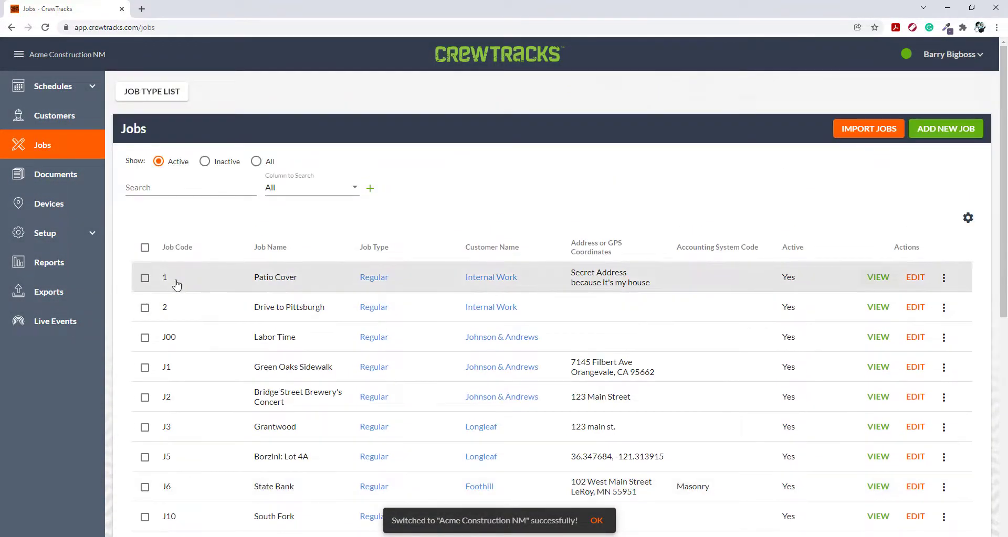
- Switch to Acme Construction CA from the administrator's organizations list and open its live events
left_click(932, 59)
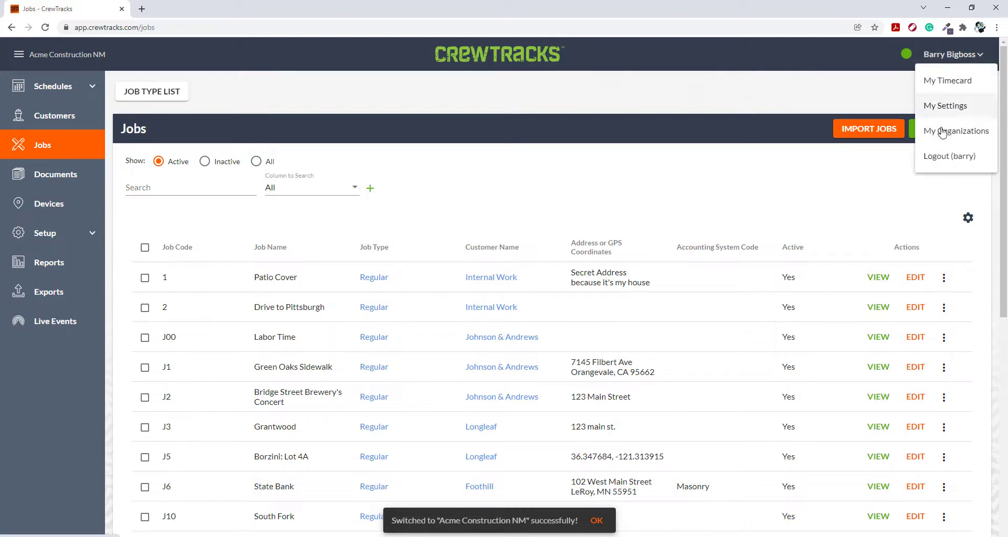
left_click(942, 129)
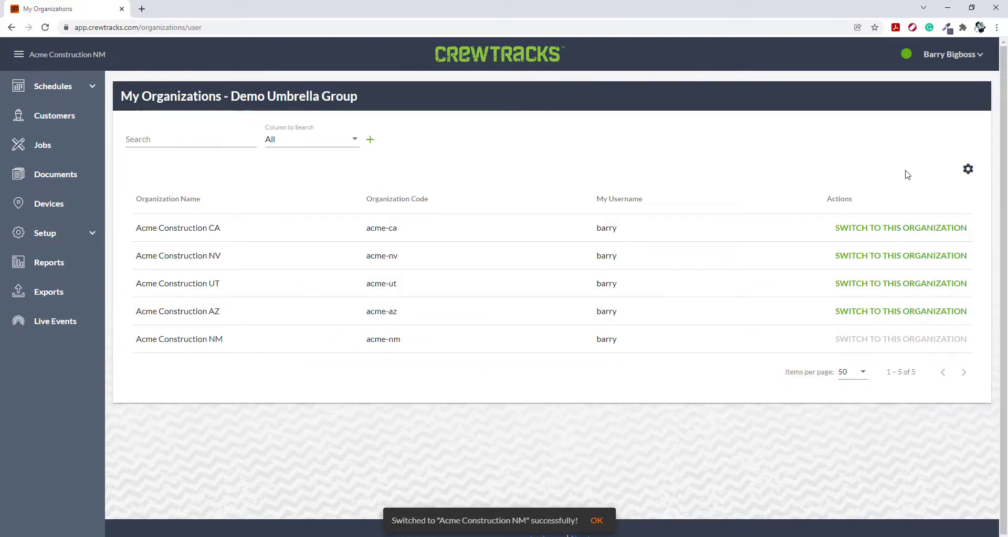
left_click(876, 228)
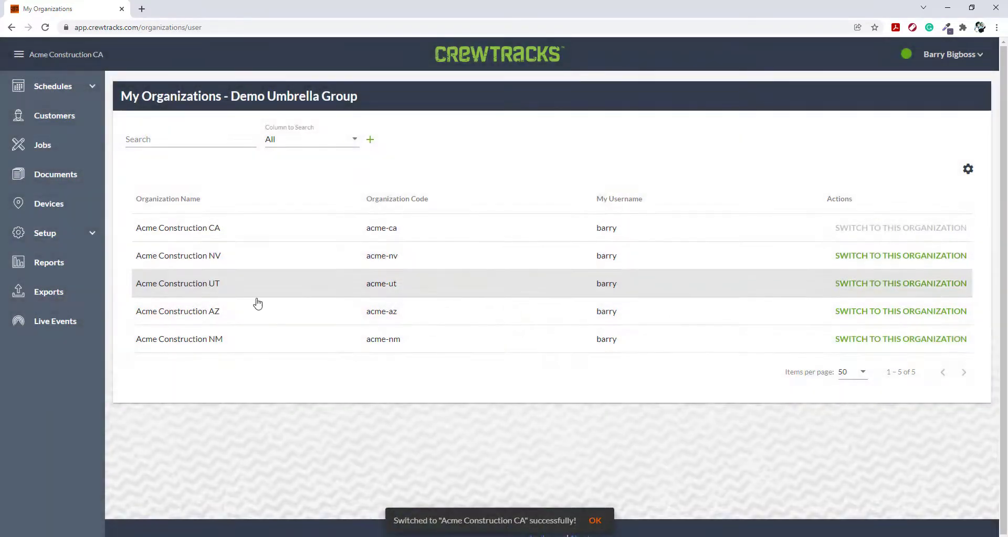
left_click(62, 330)
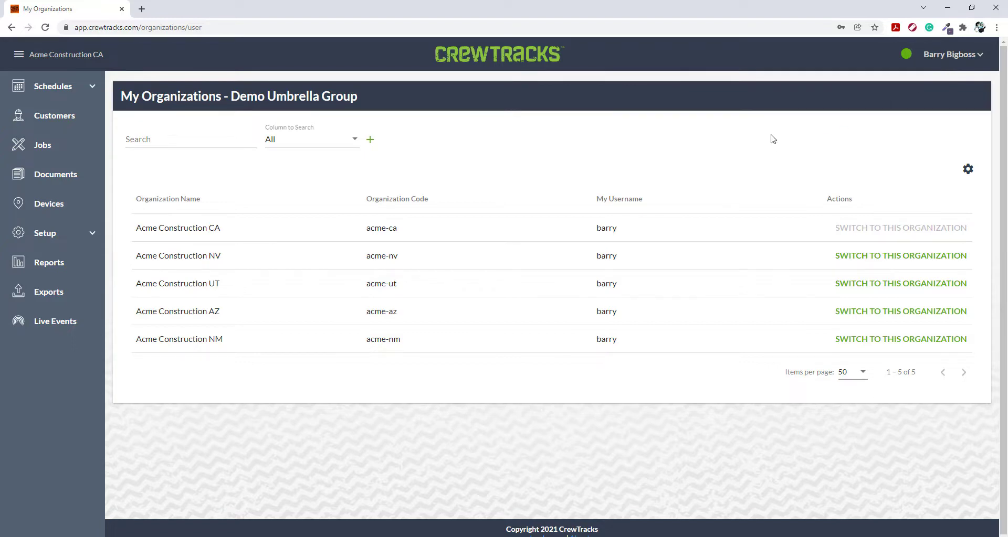
- Switch to Acme Construction NV from the organizations list and open its employee list
left_click(855, 256)
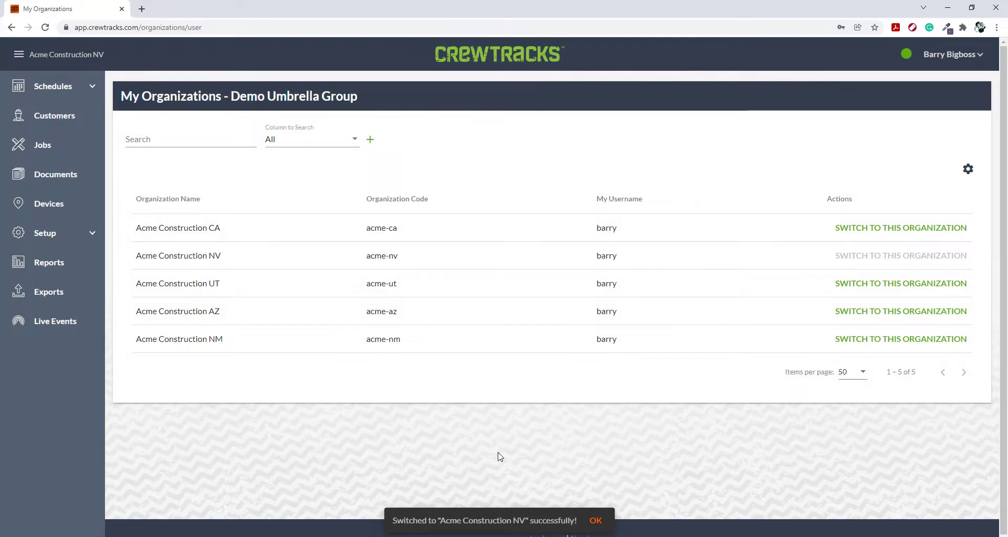
left_click(86, 235)
left_click(49, 258)
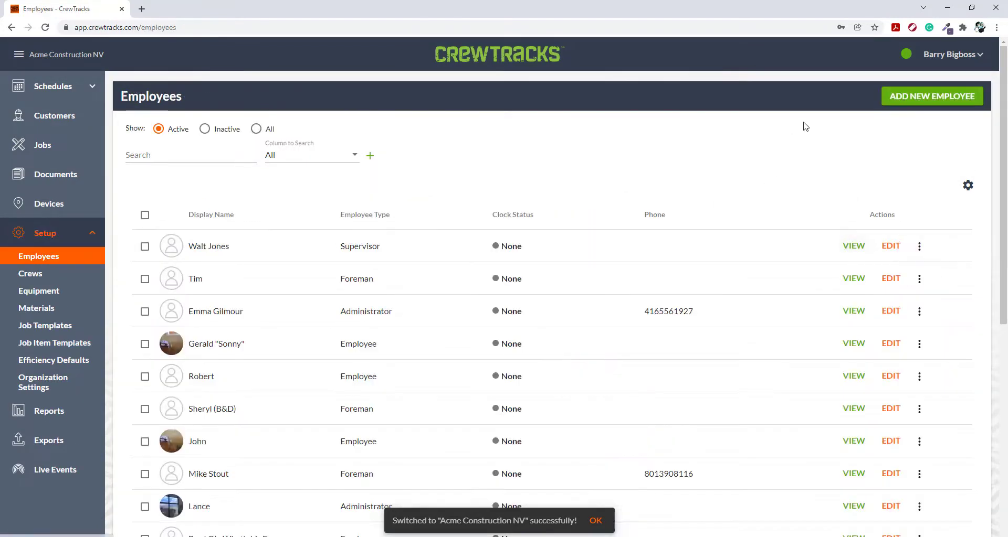
- Start a new employee record in Acme Construction NV and fill in the employee's email, first name and last name
left_click(913, 96)
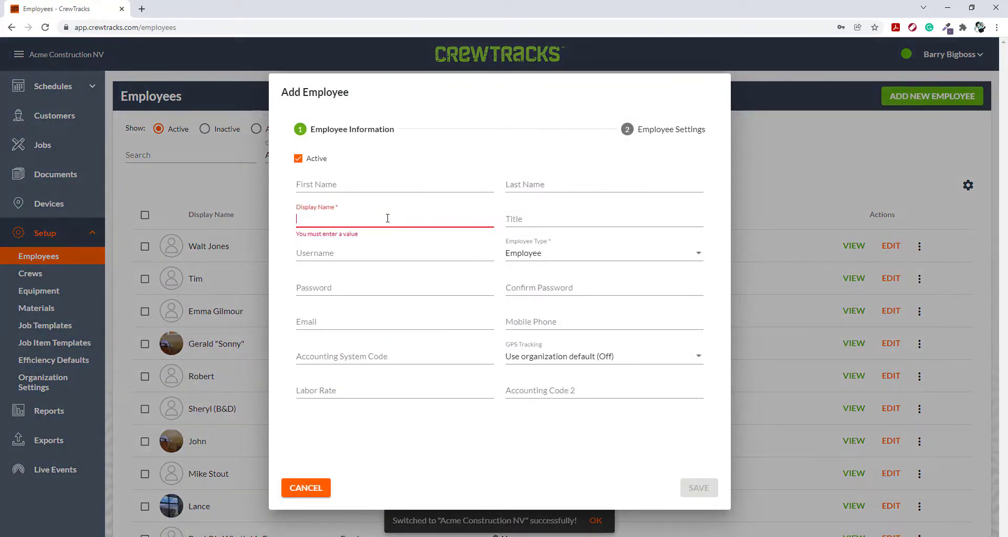
left_click(322, 322)
type("bob@test.com")
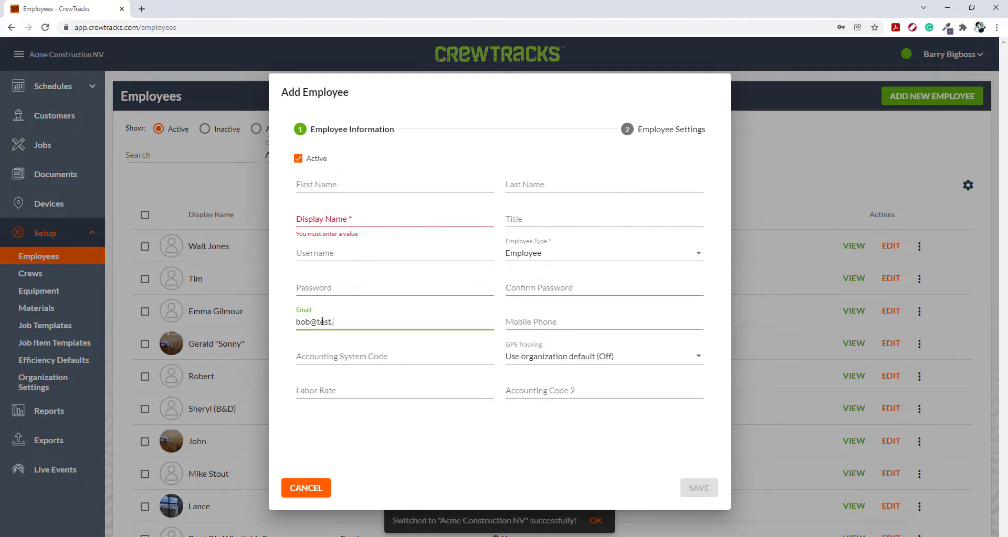
left_click(287, 327)
left_click(315, 183)
type("Bob")
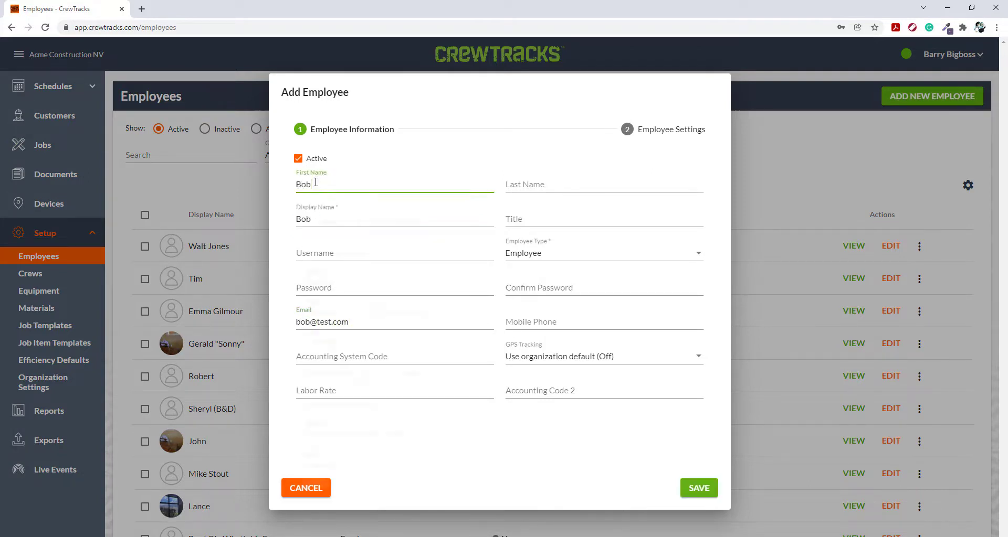
key("Tab")
type("Superivisor")
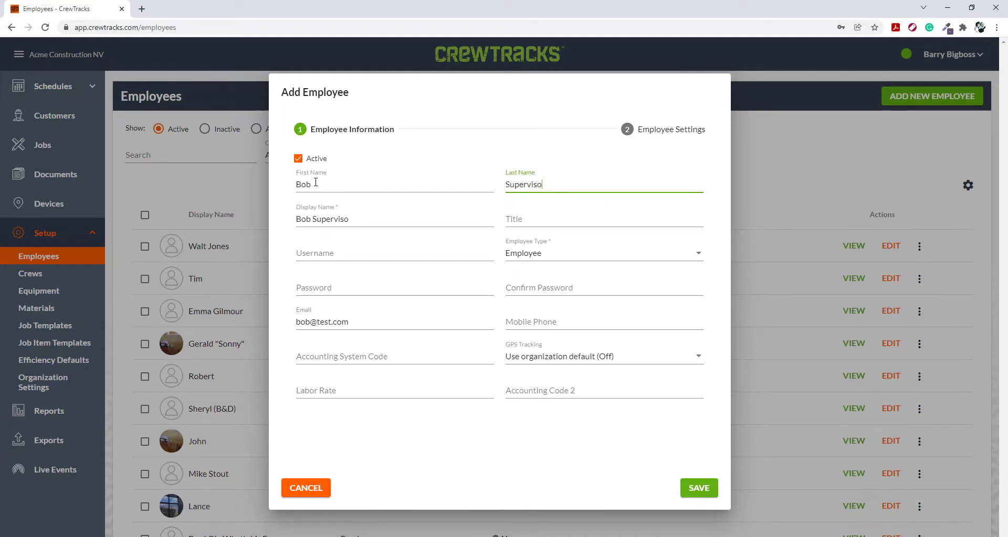
- Set the new employee's title to Supervisor and the employee type to Administrator
left_click(517, 219)
type("Supe")
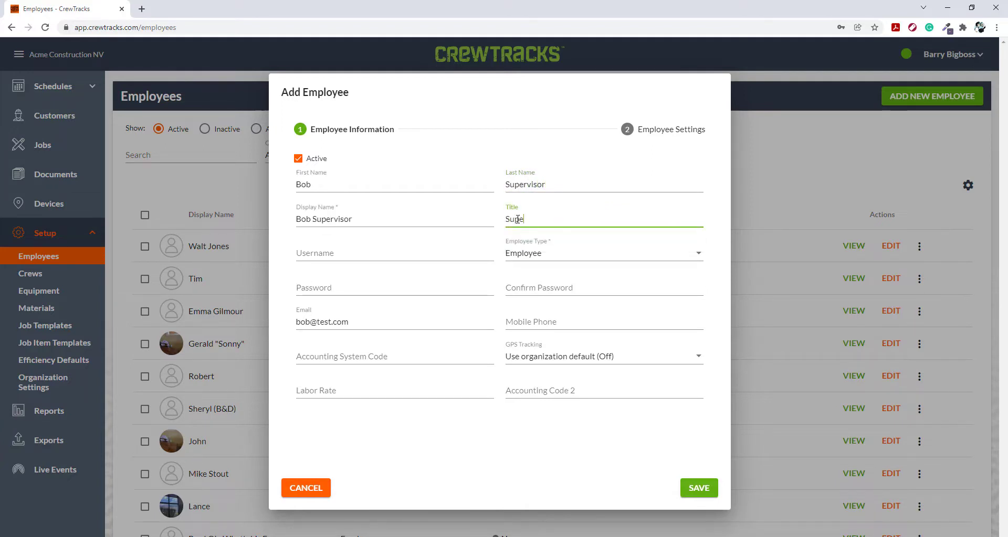
type("rvisor")
left_click(522, 254)
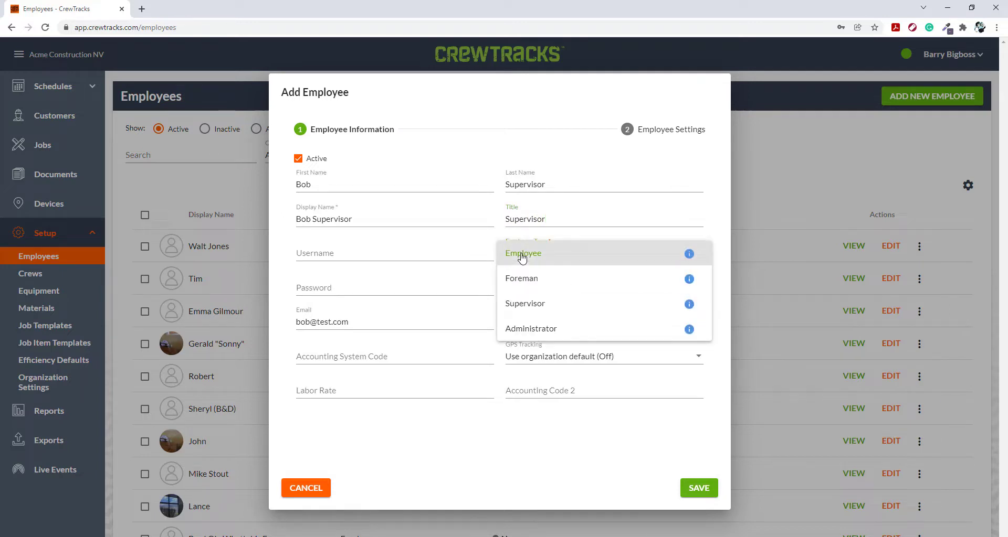
left_click(522, 330)
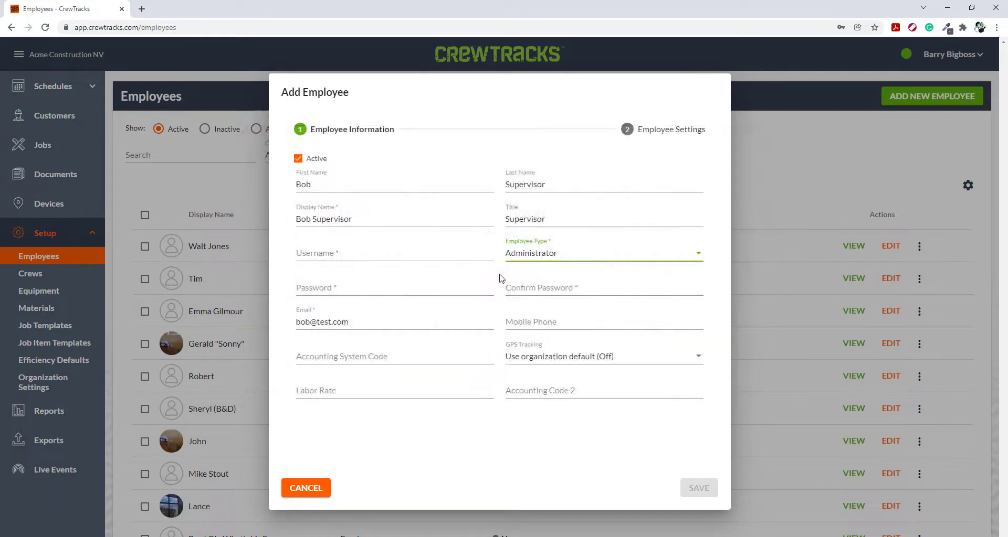
- Enter the new employee's username, fill in the password and its confirmation, and save the employee
left_click(341, 255)
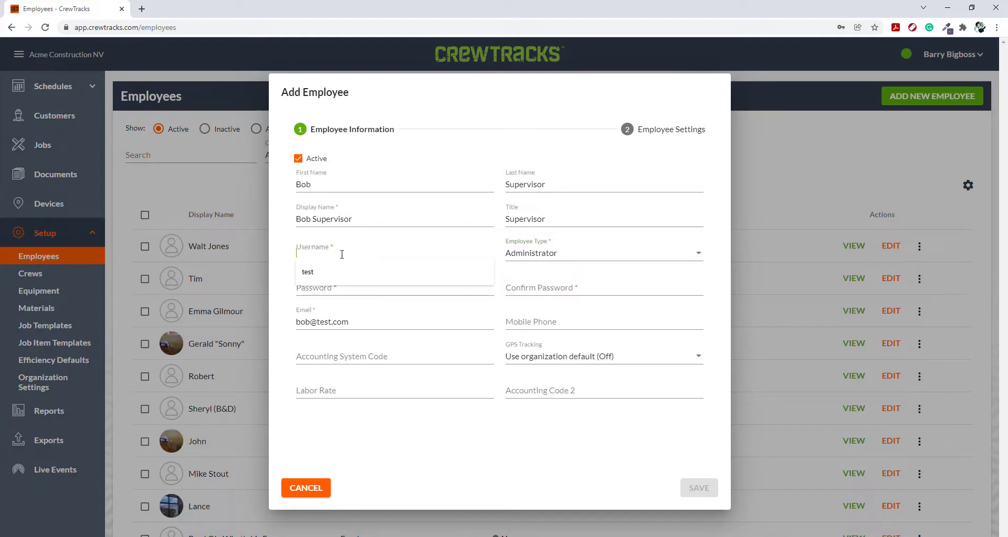
type("bobs")
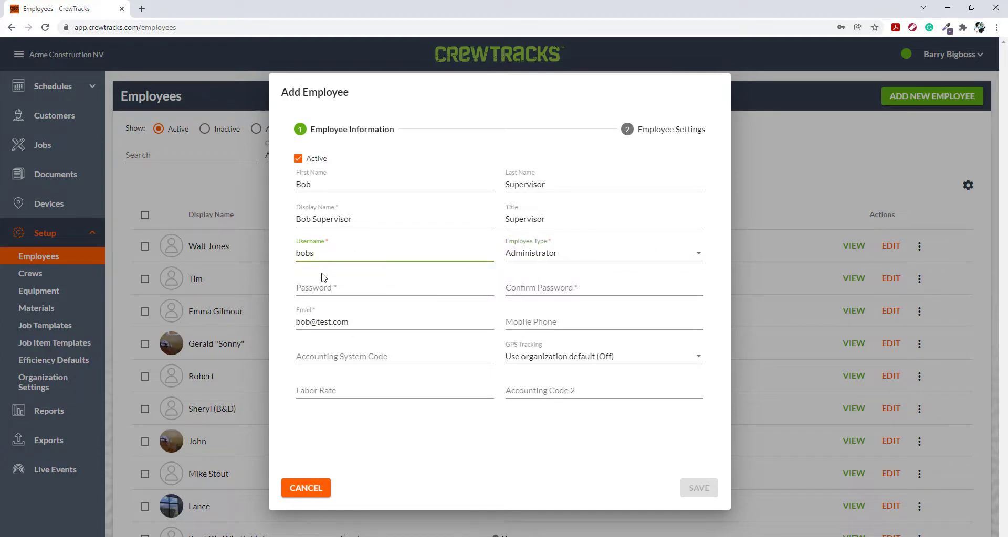
left_click(318, 287)
type("••••")
left_click(272, 310)
left_click(541, 288)
type("••••")
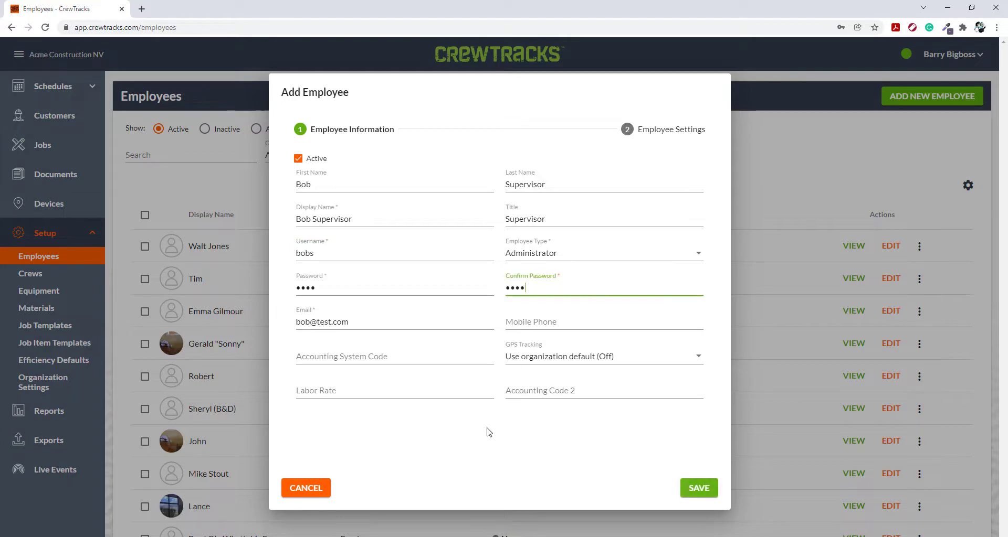
left_click(487, 433)
left_click(694, 488)
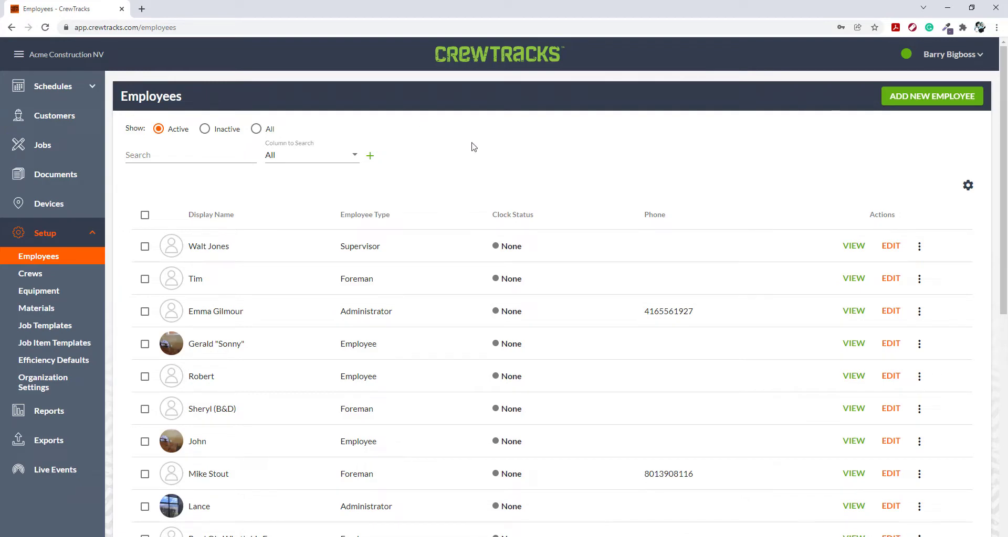
- Switch to Acme Construction CA from the administrator's organizations list and open its employee list
left_click(933, 55)
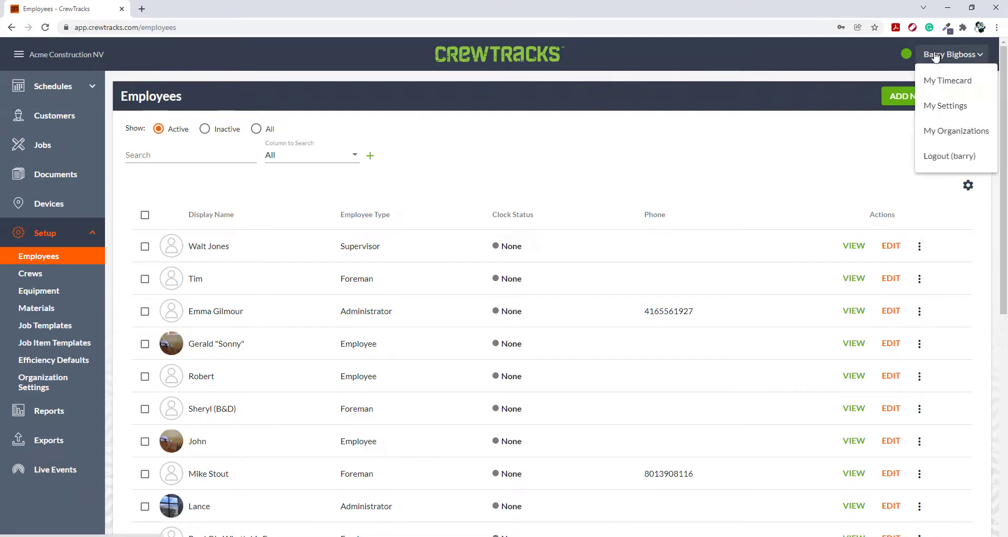
left_click(937, 130)
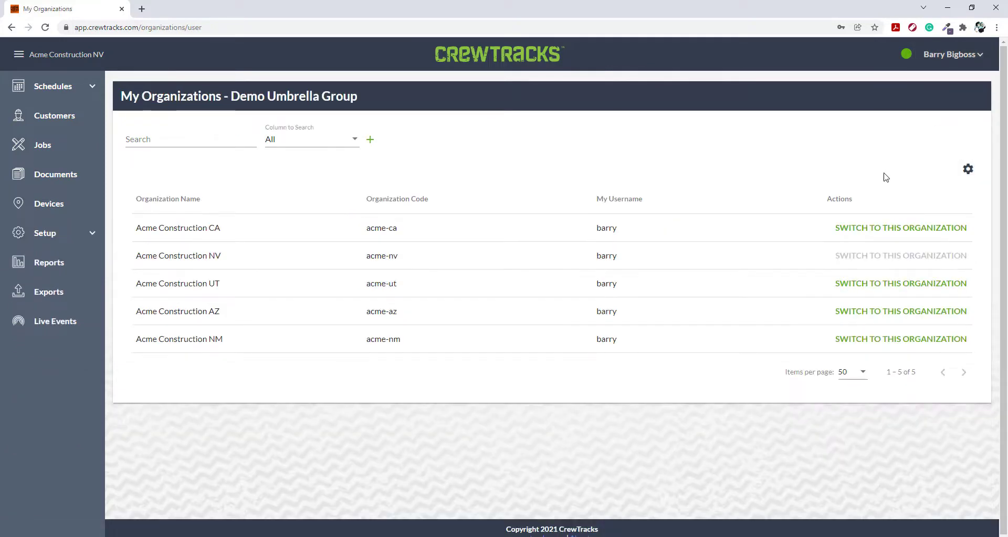
left_click(875, 231)
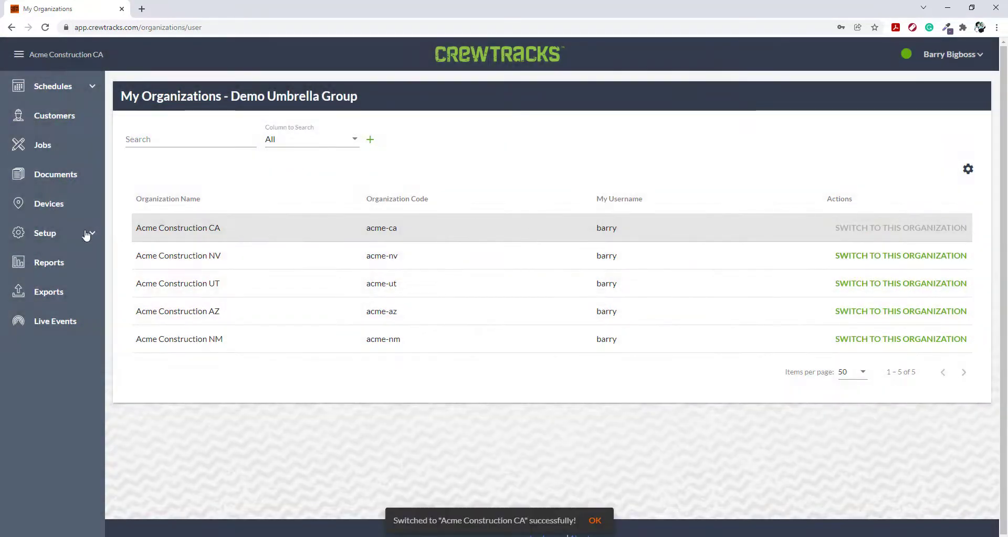
left_click(68, 239)
left_click(58, 254)
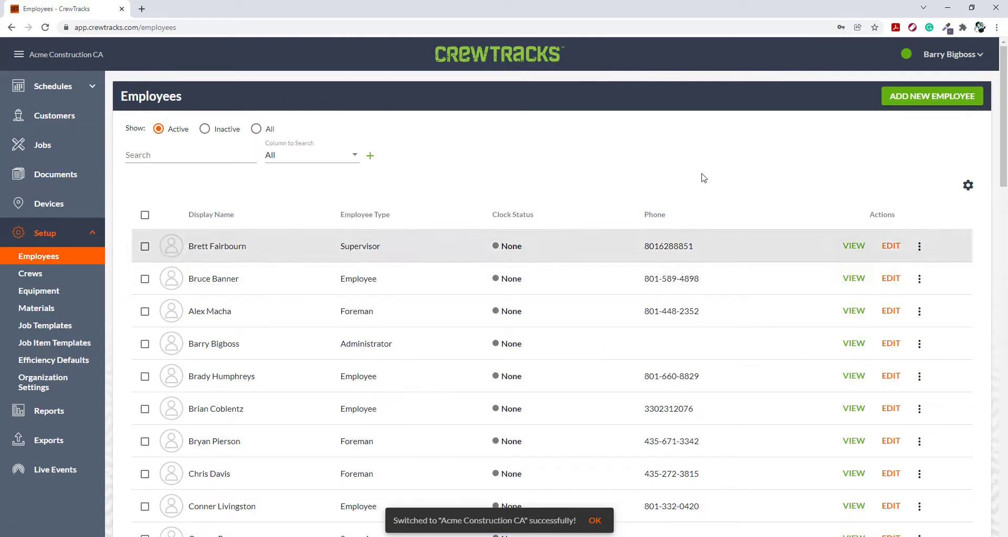
- Start a new employee in Acme Construction CA with the same email and link it to the existing Acme Construction NV account
left_click(936, 95)
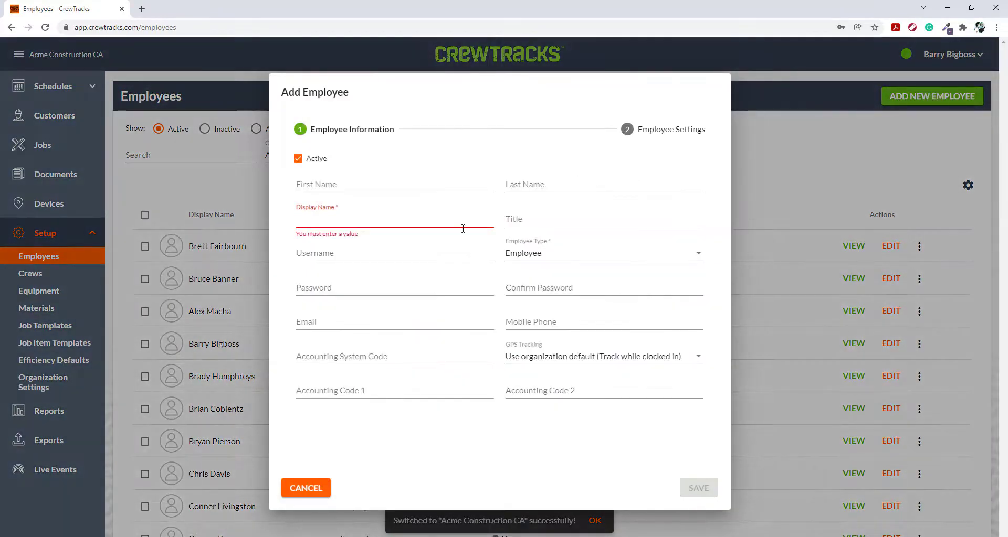
left_click(321, 322)
type("bob@test.co")
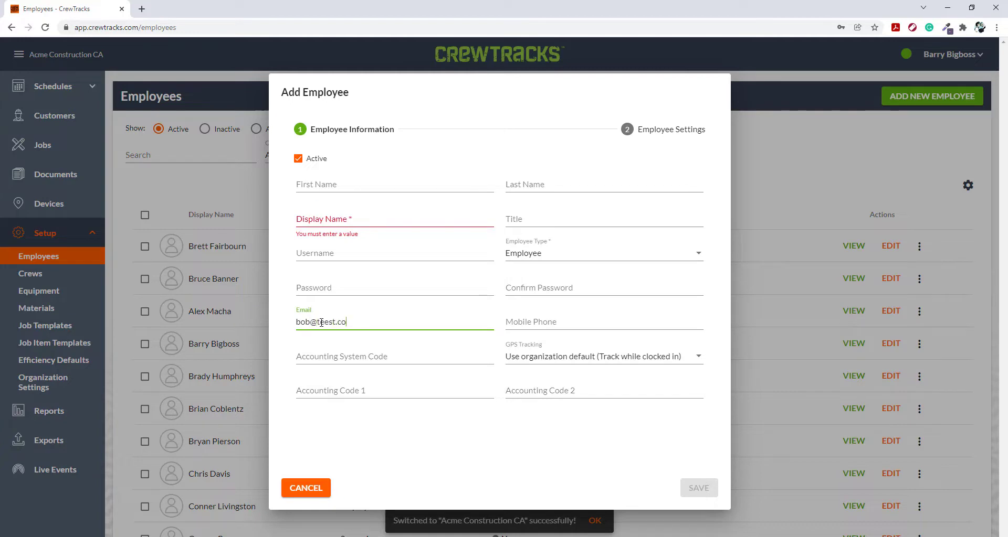
type("m")
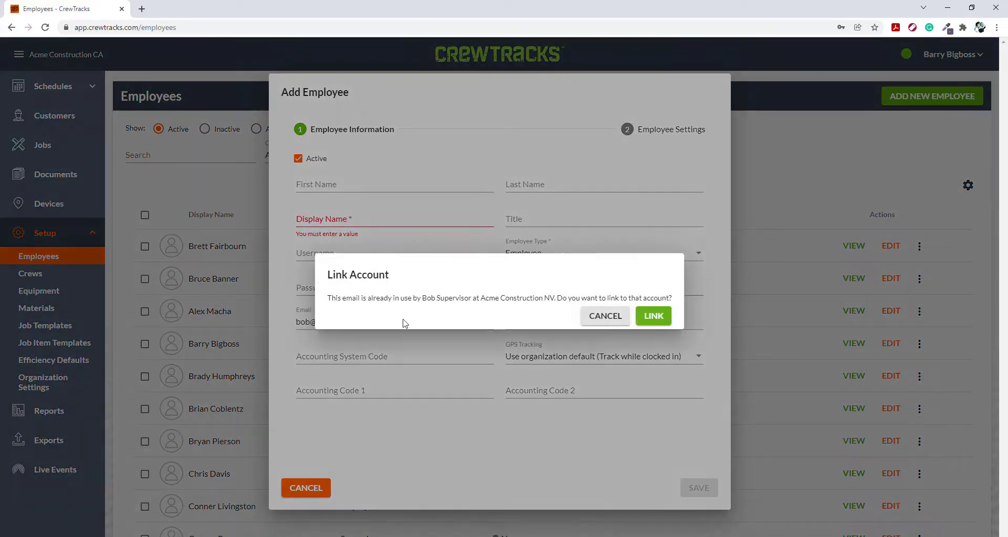
left_click(651, 317)
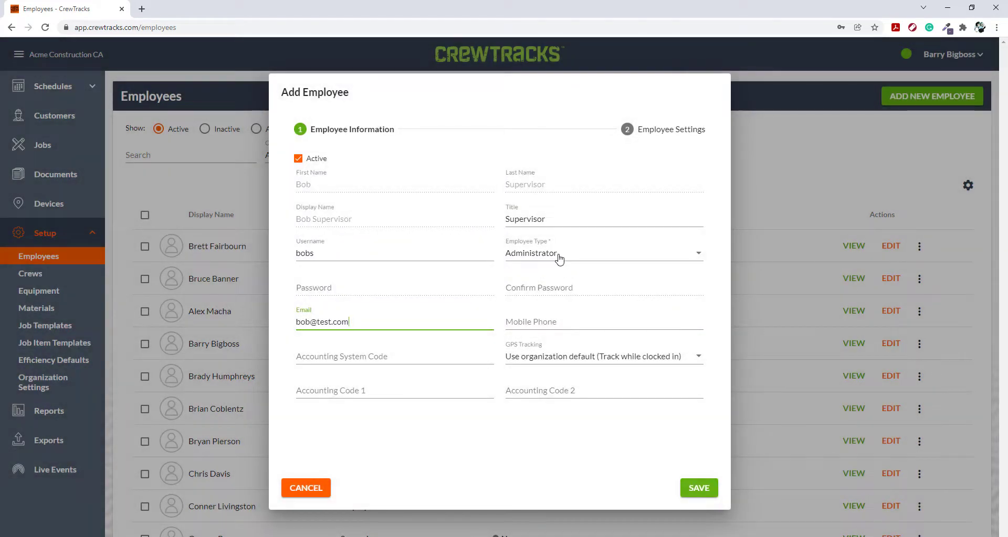
- Set the linked employee's type to Supervisor for Acme Construction CA and save the employee
left_click(560, 259)
left_click(535, 236)
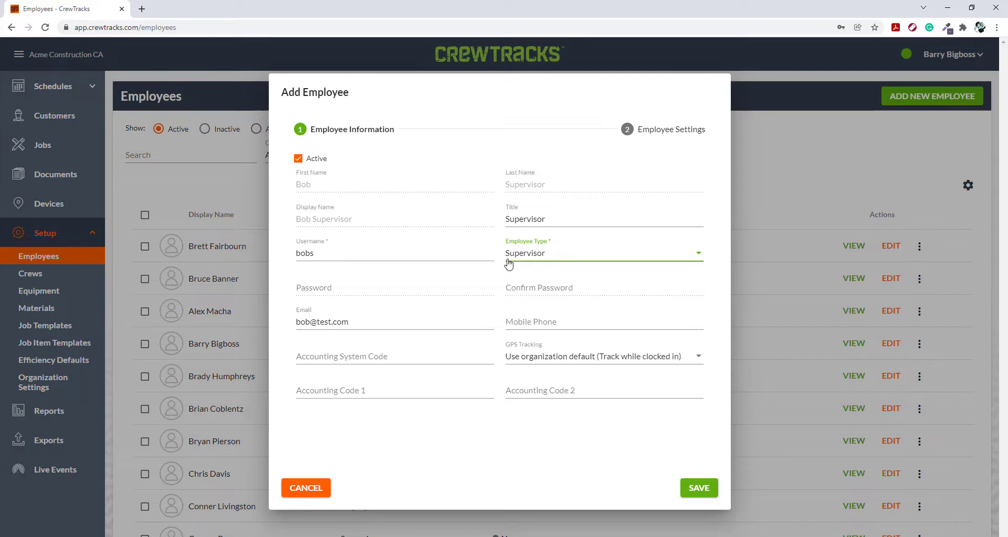
left_click(691, 487)
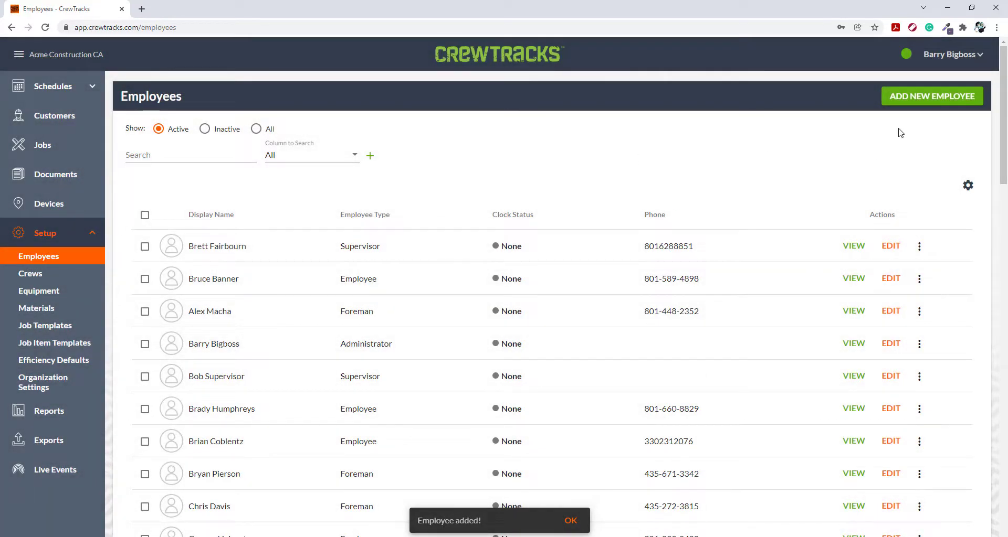
- Switch to Acme Construction UT from the administrator's organizations list and open its employee list
left_click(950, 55)
left_click(924, 132)
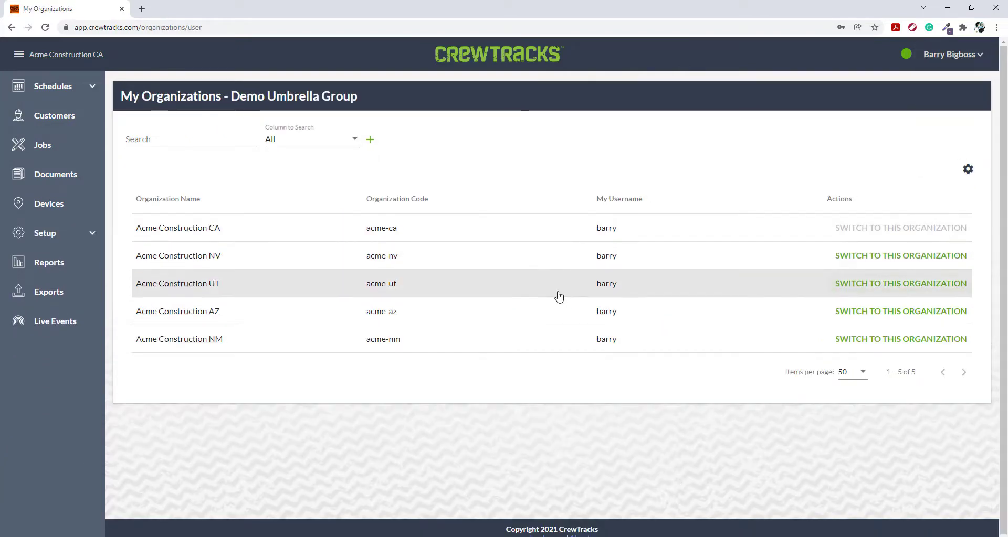
left_click(898, 284)
left_click(52, 233)
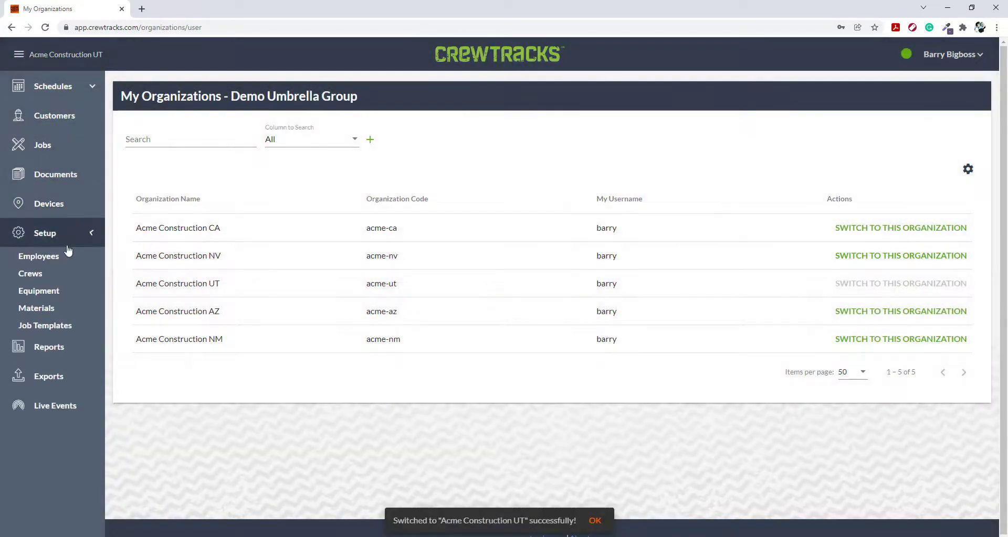
left_click(58, 257)
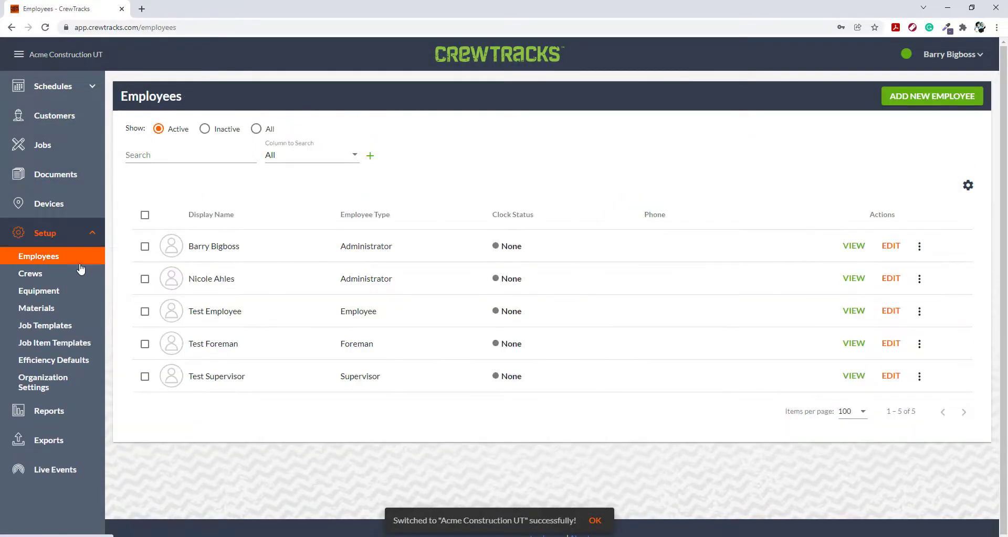
- Start a new employee in Acme Construction UT with the same email and link it to the existing Acme Construction NV account
left_click(921, 102)
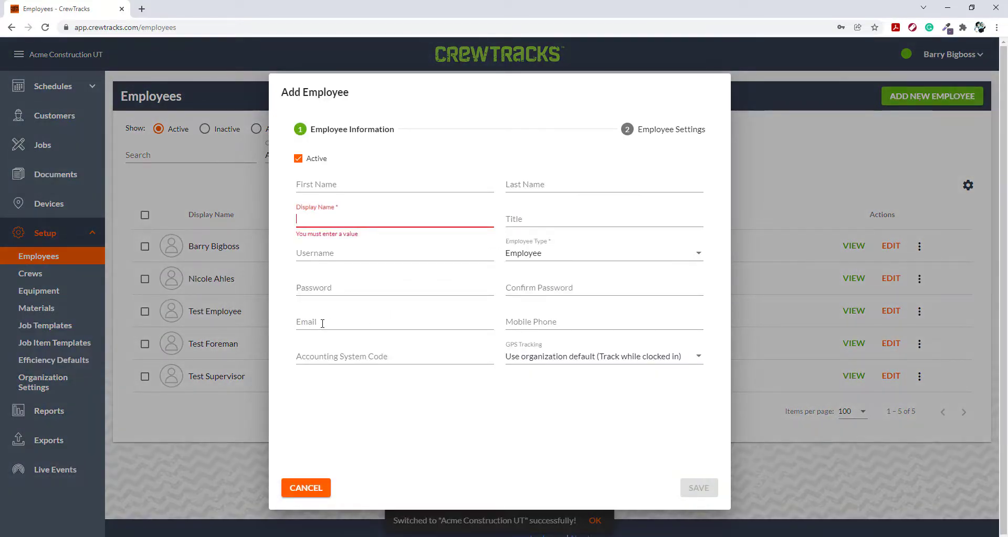
left_click(322, 324)
type("bob@test.com")
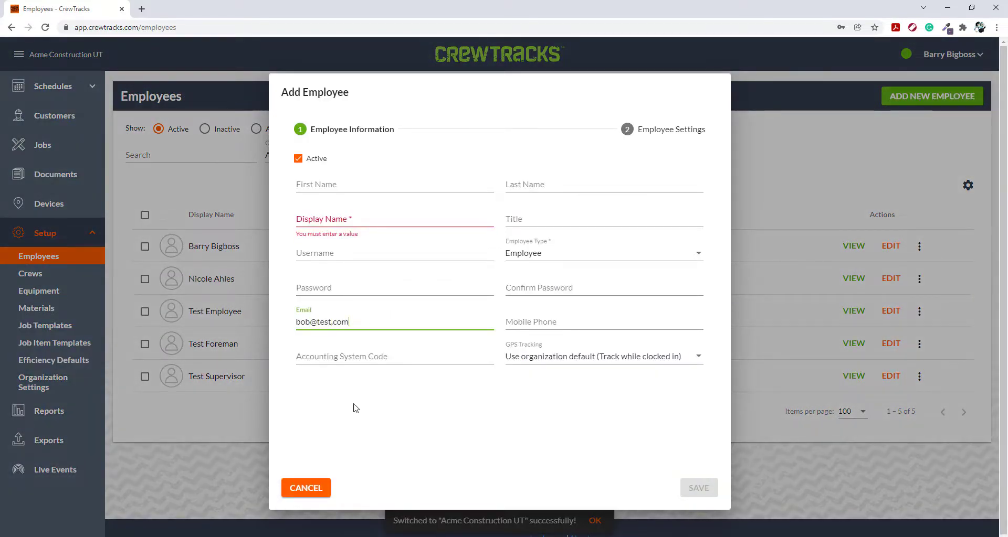
left_click(354, 404)
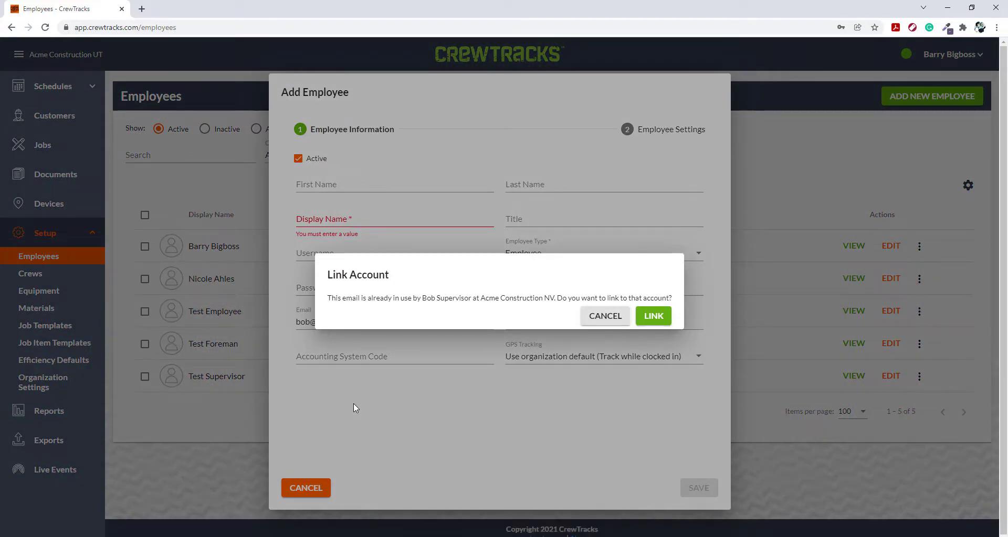
left_click(656, 317)
- Set the linked employee's type to Supervisor for Acme Construction UT and save the employee
left_click(540, 257)
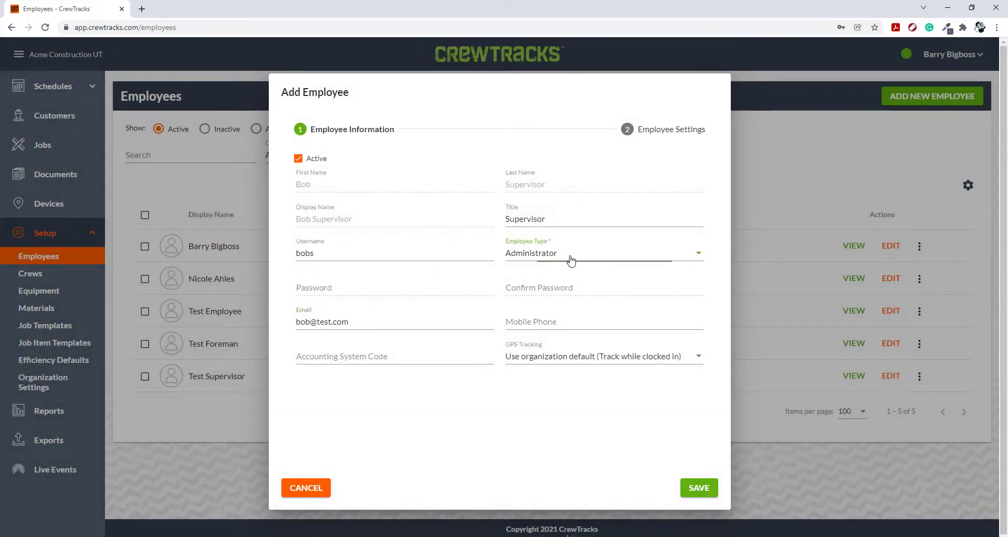
left_click(541, 233)
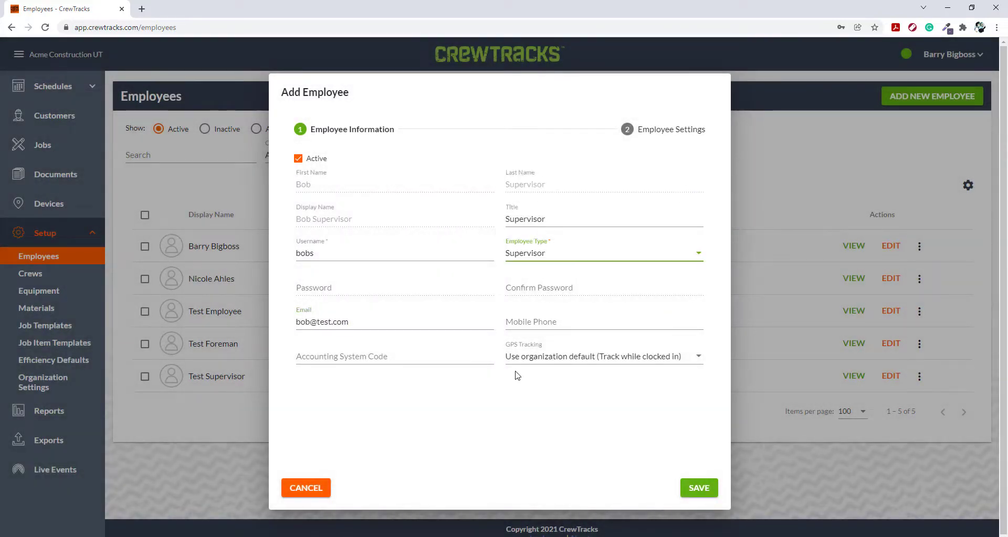
left_click(692, 488)
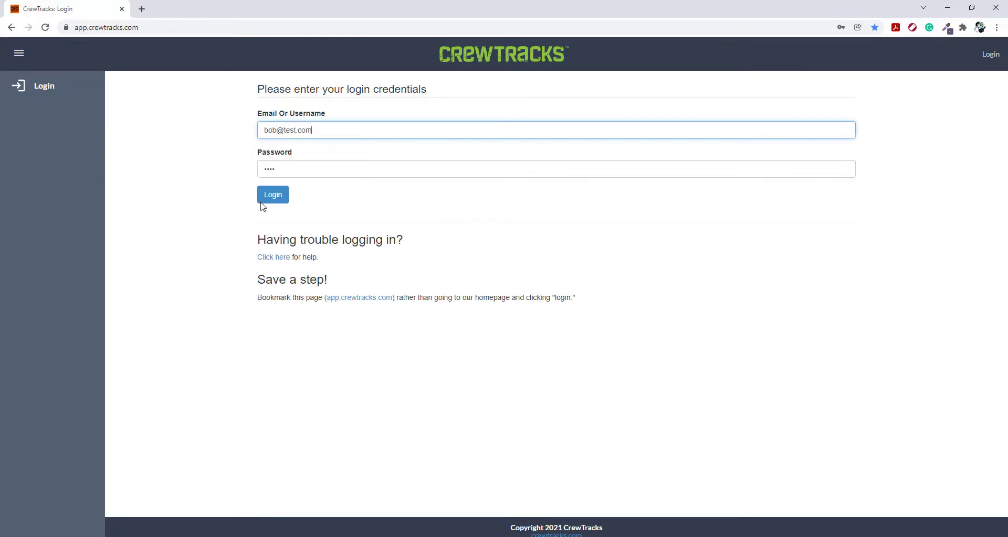
- Log in with the new employee's account and switch to Acme Construction CA and on to UT from its organizations list
left_click(278, 200)
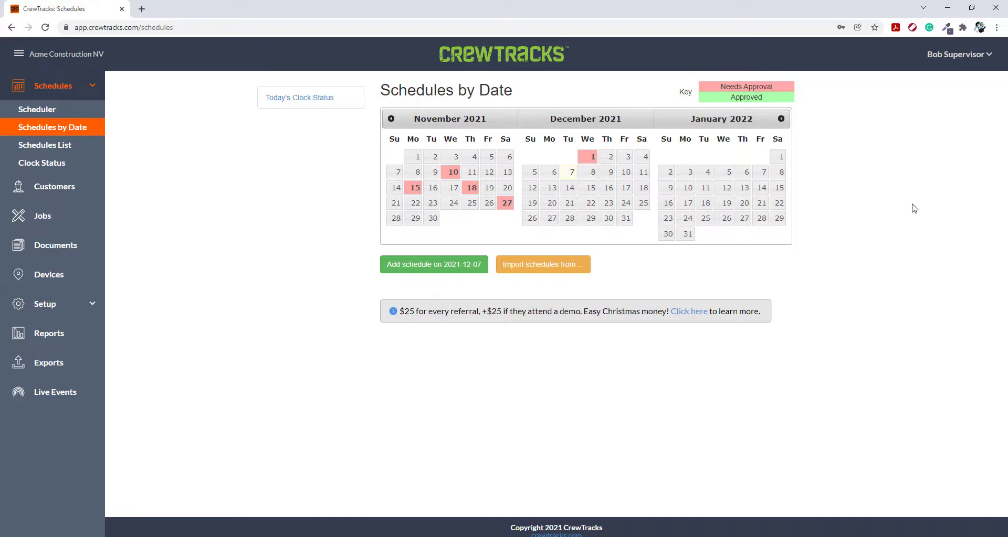
left_click(940, 56)
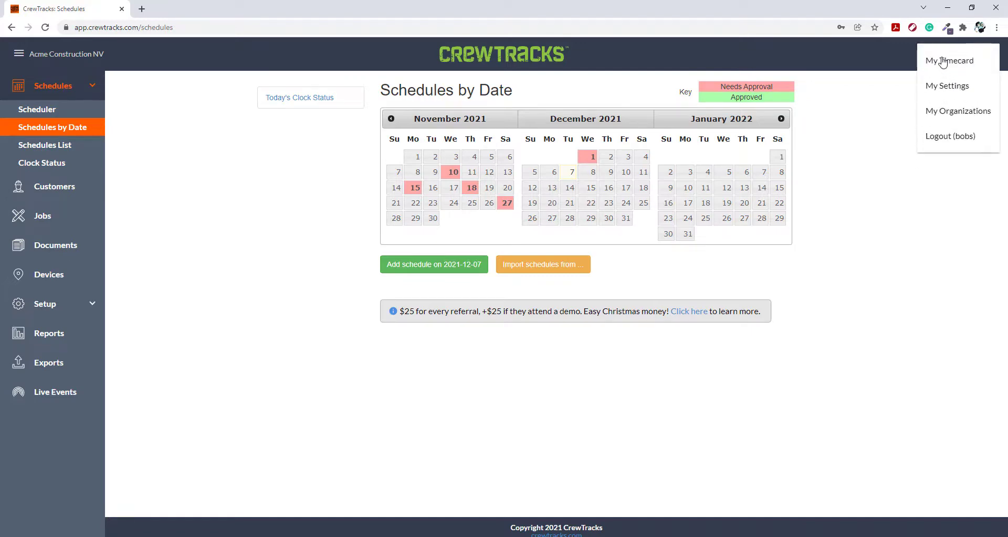
left_click(940, 111)
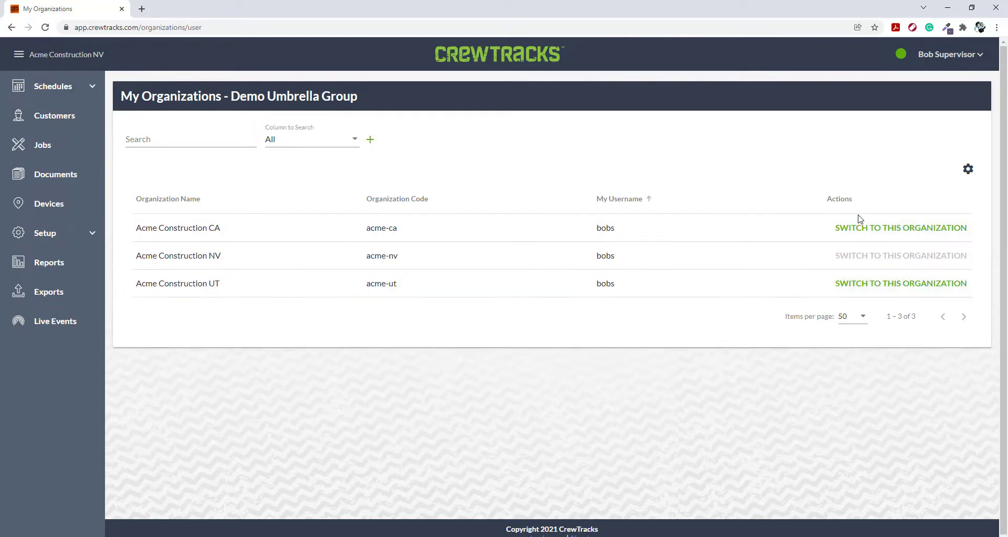
left_click(864, 231)
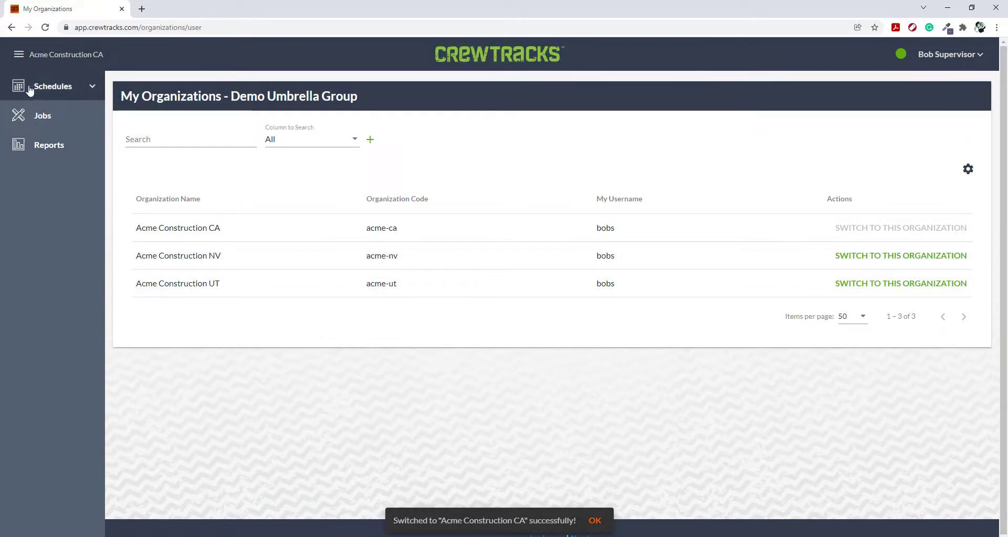
left_click(854, 288)
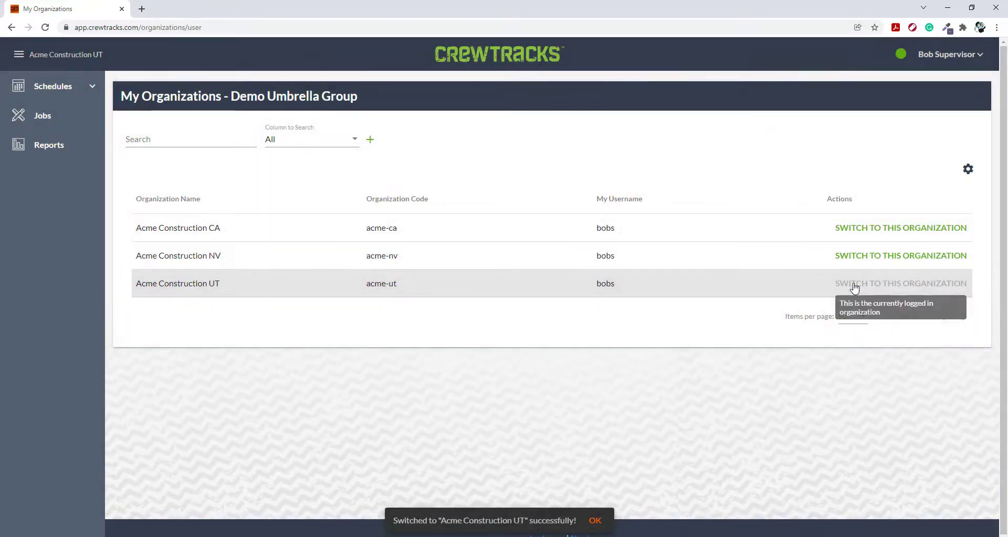
- Switch to Acme Construction NV from the organizations list, first in the linked employee's account and again in the administrator's account
left_click(847, 258)
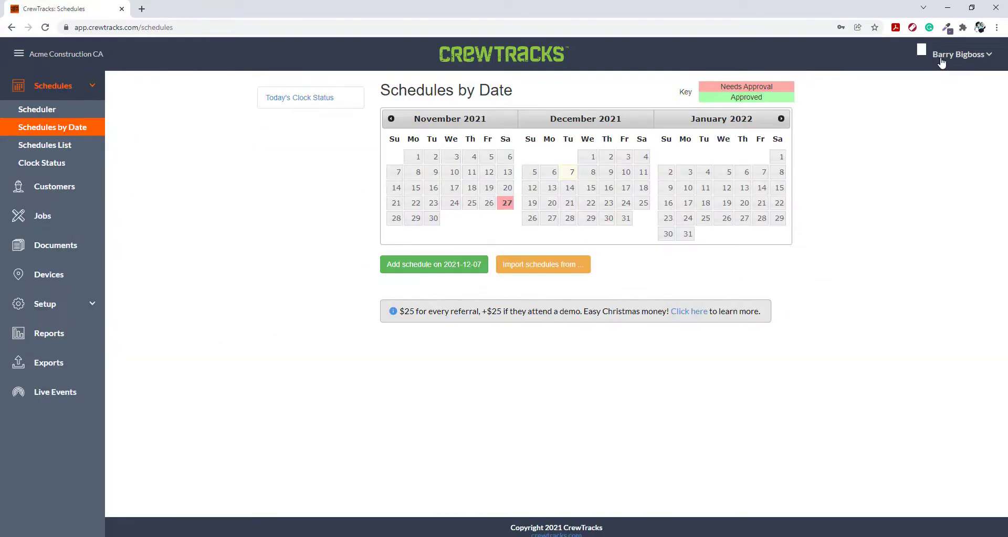
left_click(940, 59)
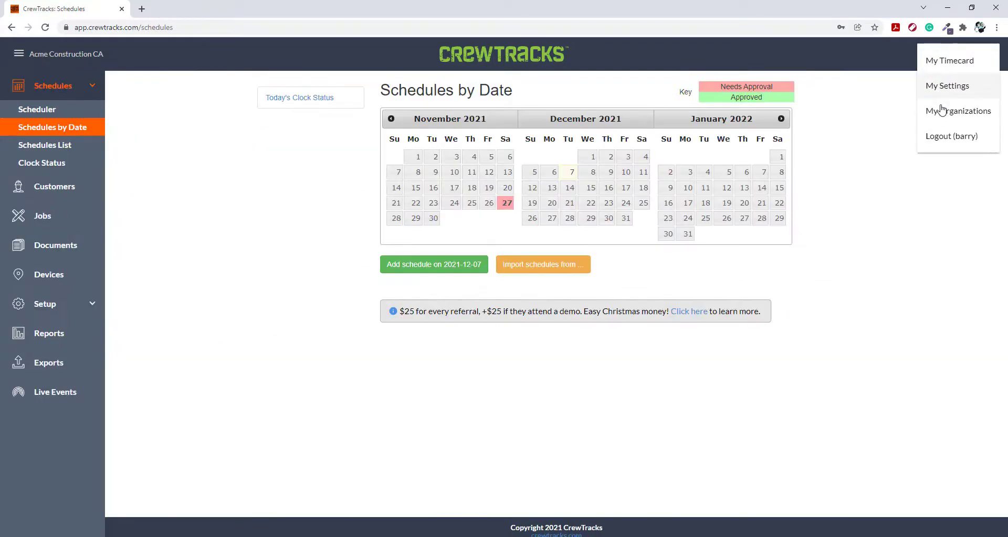
left_click(941, 110)
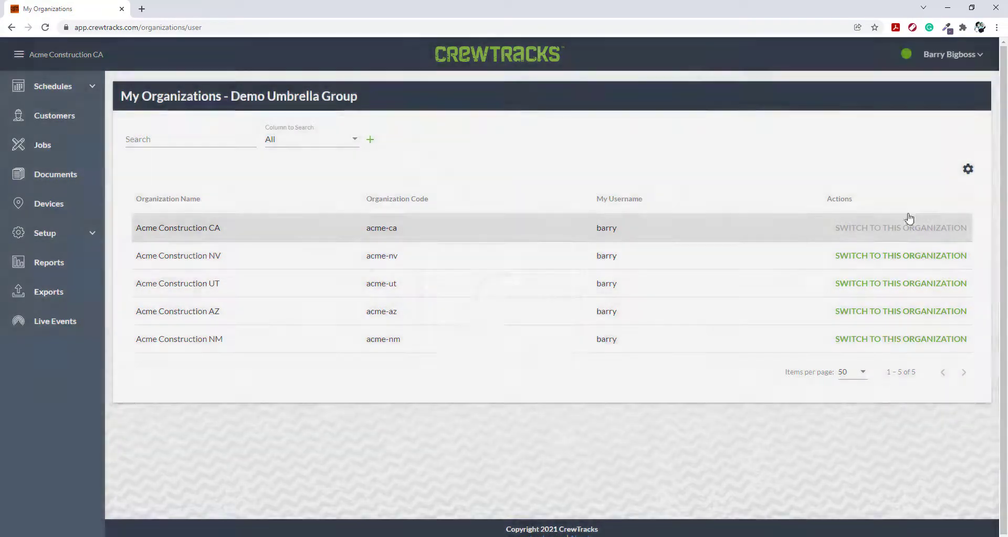
left_click(866, 256)
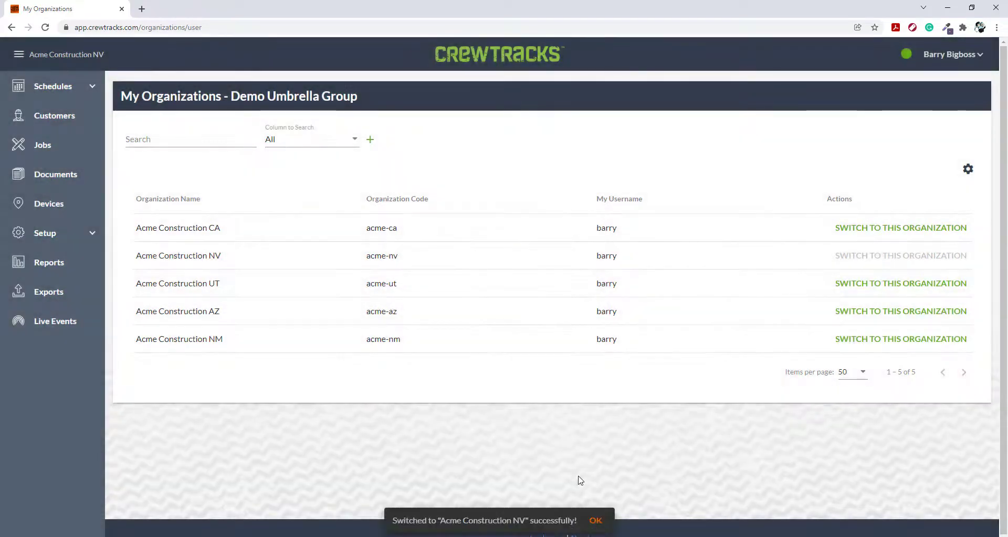
- Search Acme Construction NV's employee list for the linked employee and open that master account for editing
left_click(71, 232)
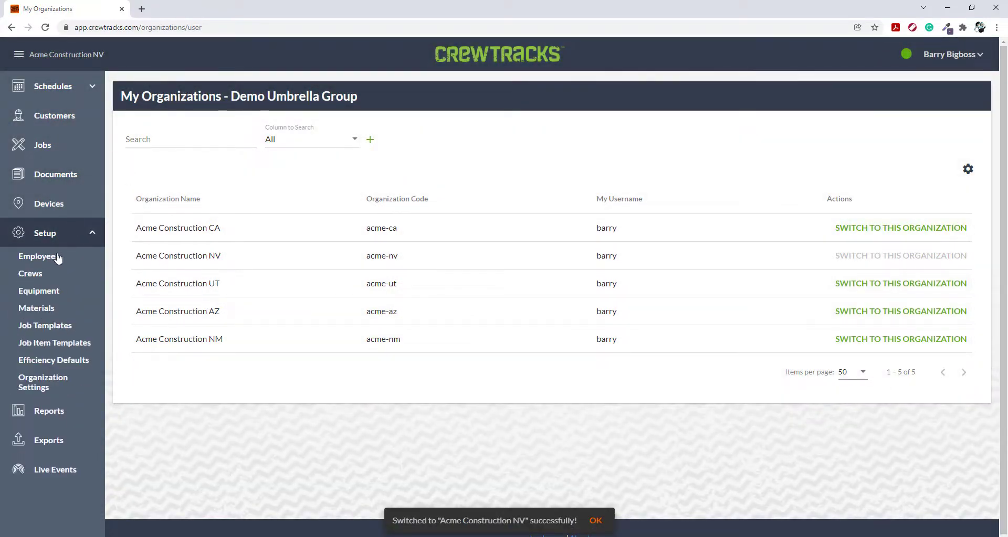
left_click(58, 257)
left_click(154, 157)
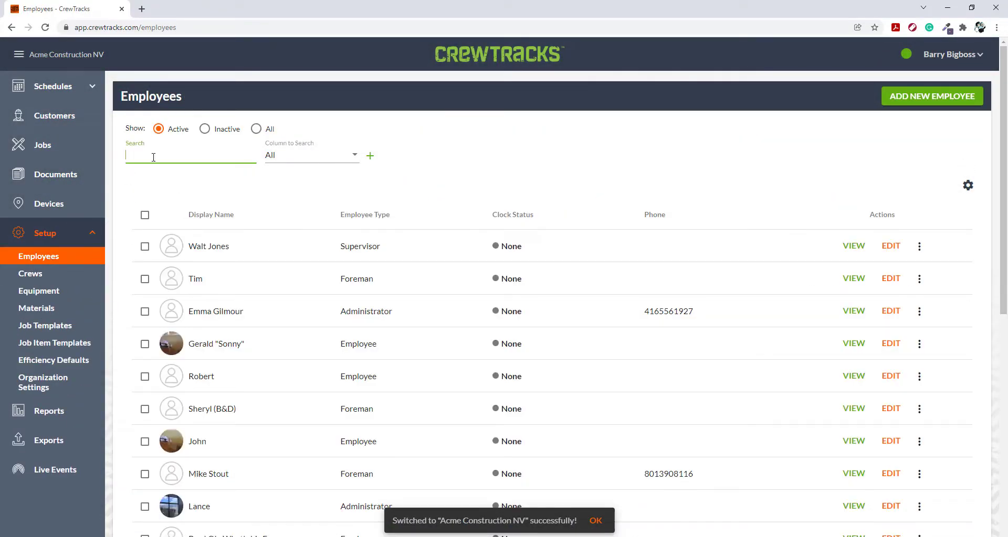
type("bob su")
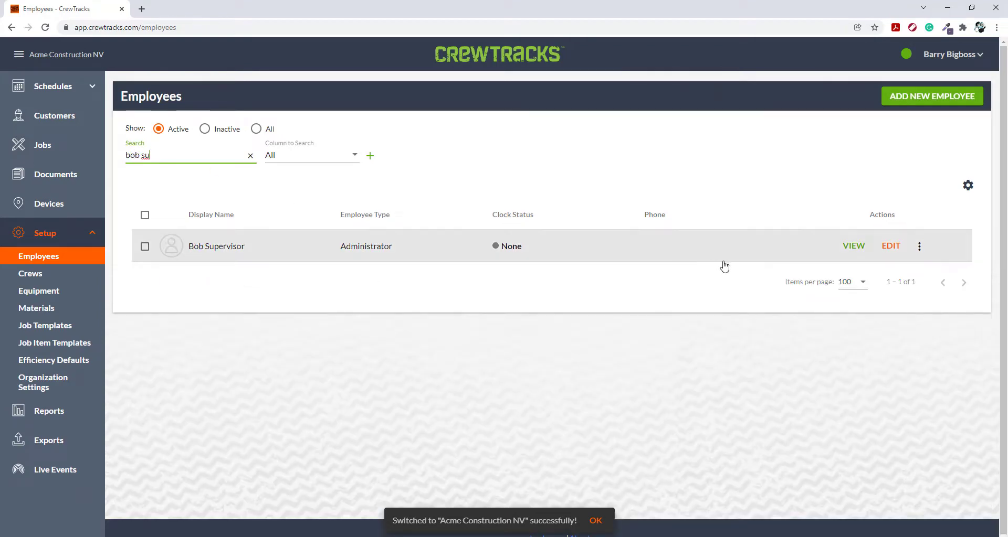
left_click(902, 248)
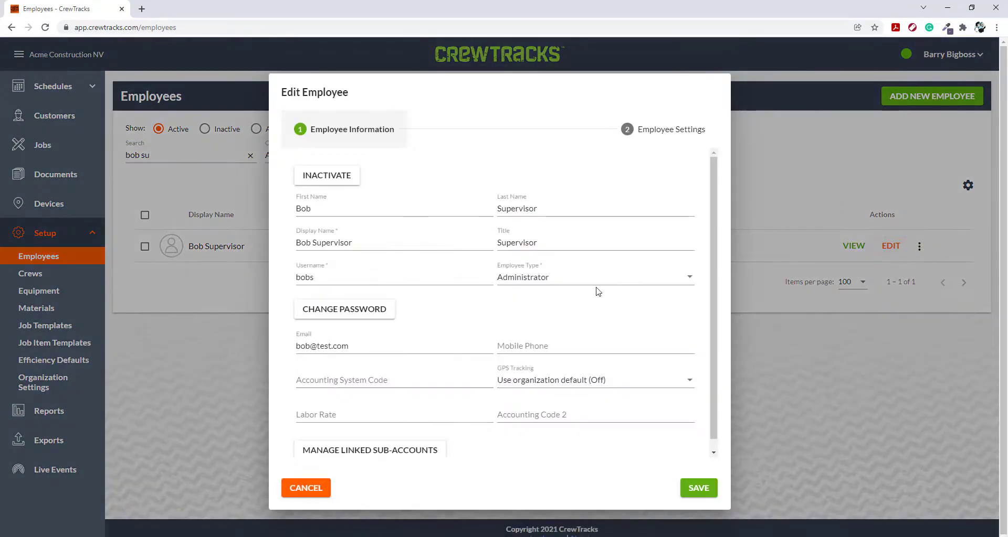
scroll(597, 288, "down", 1)
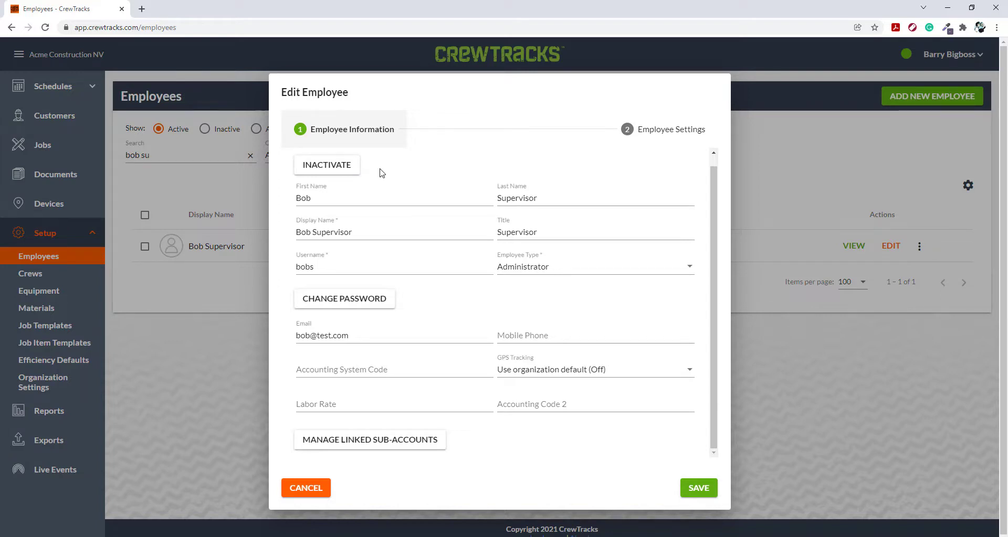
- Try inactivating the master account with Inactivate all and with Acme Construction UT as new master account organization, and cancel
left_click(332, 168)
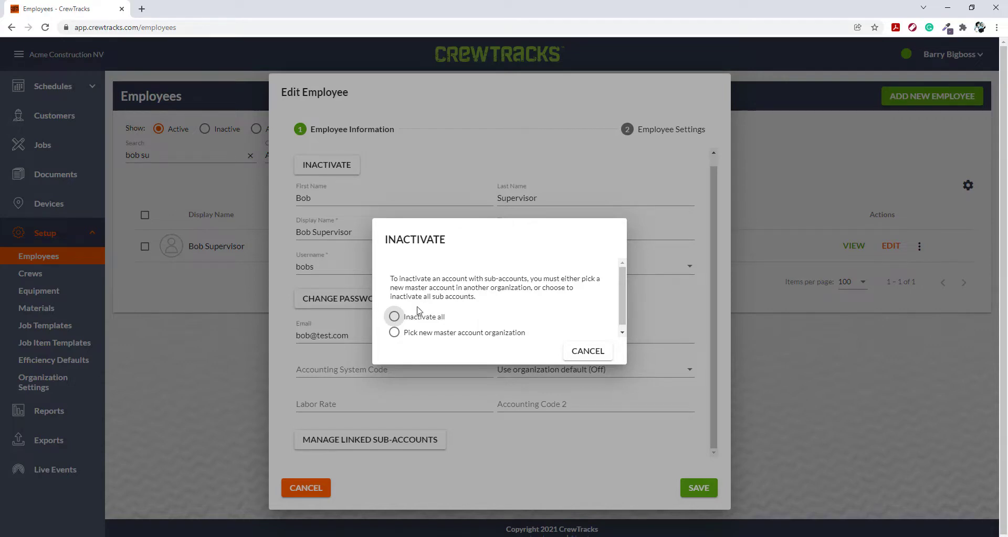
left_click(394, 317)
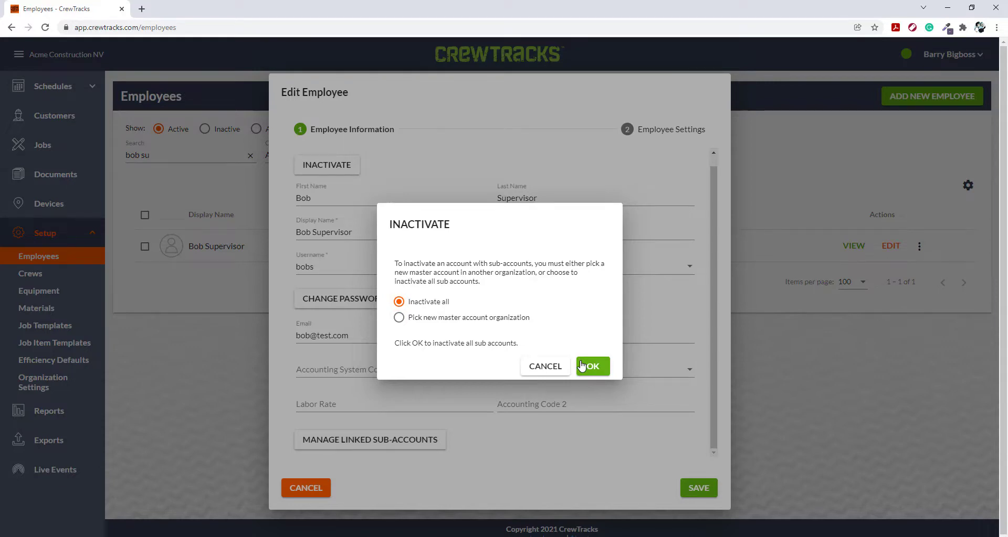
left_click(399, 318)
left_click(440, 362)
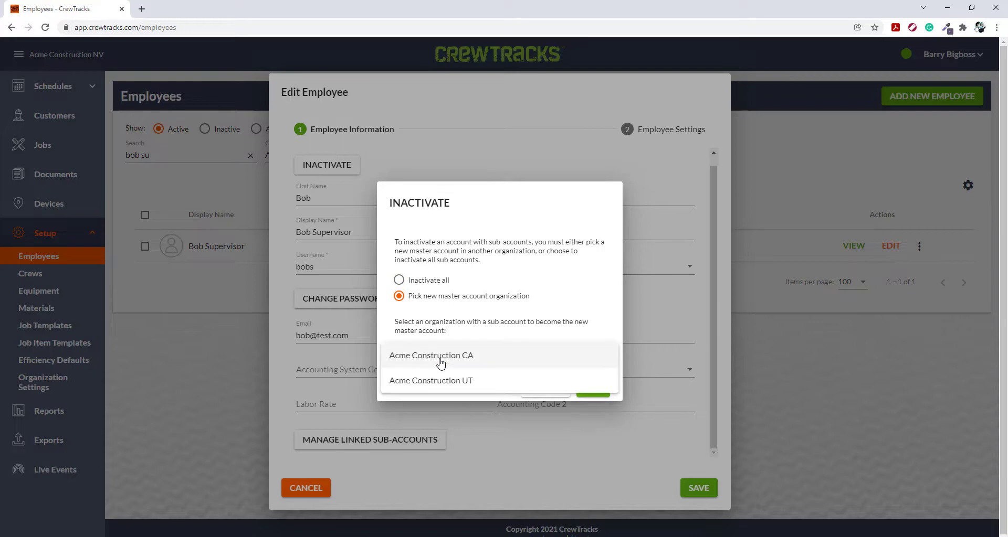
left_click(483, 382)
left_click(535, 388)
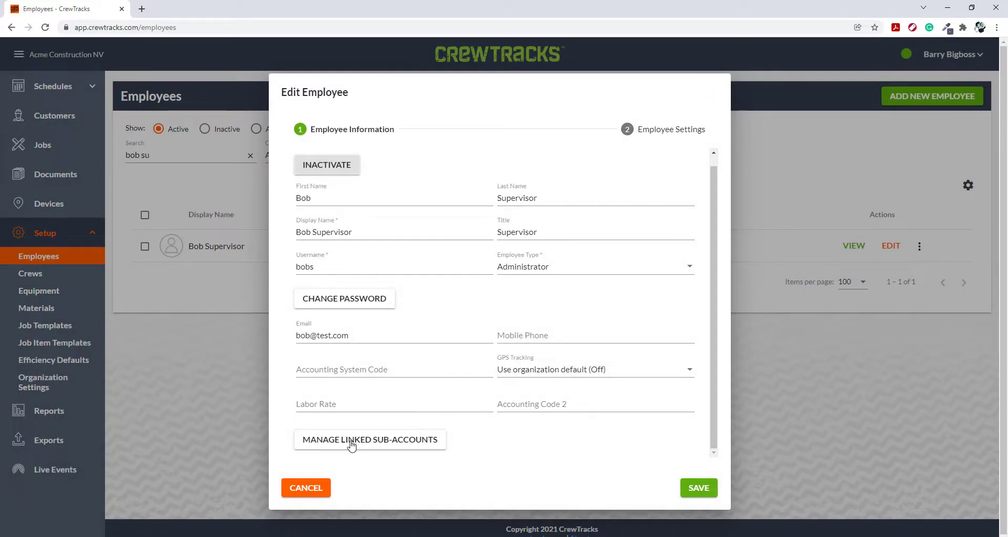
- In the employee's linked sub-accounts, back out of unlinking the Acme Construction CA sub-account and inactivate it instead
left_click(387, 446)
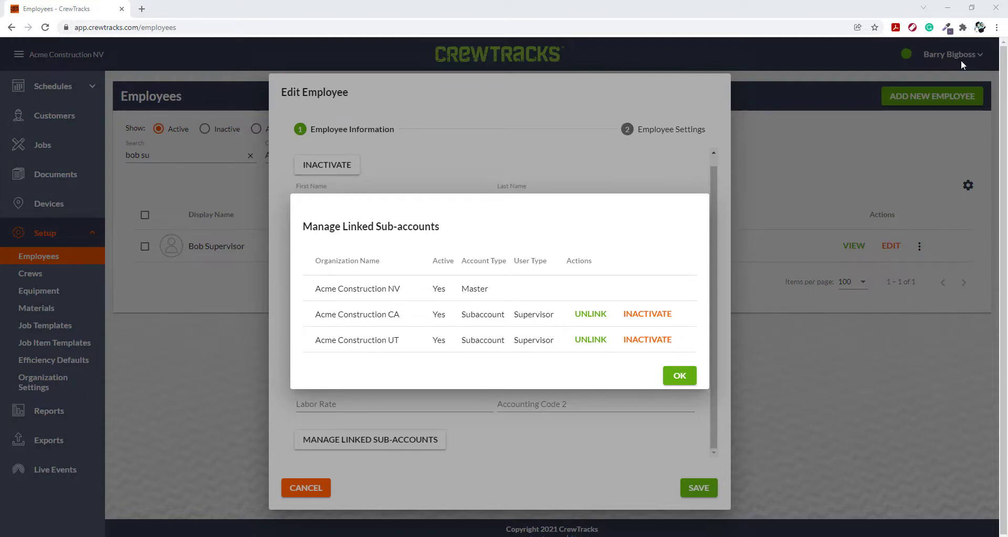
left_click(592, 314)
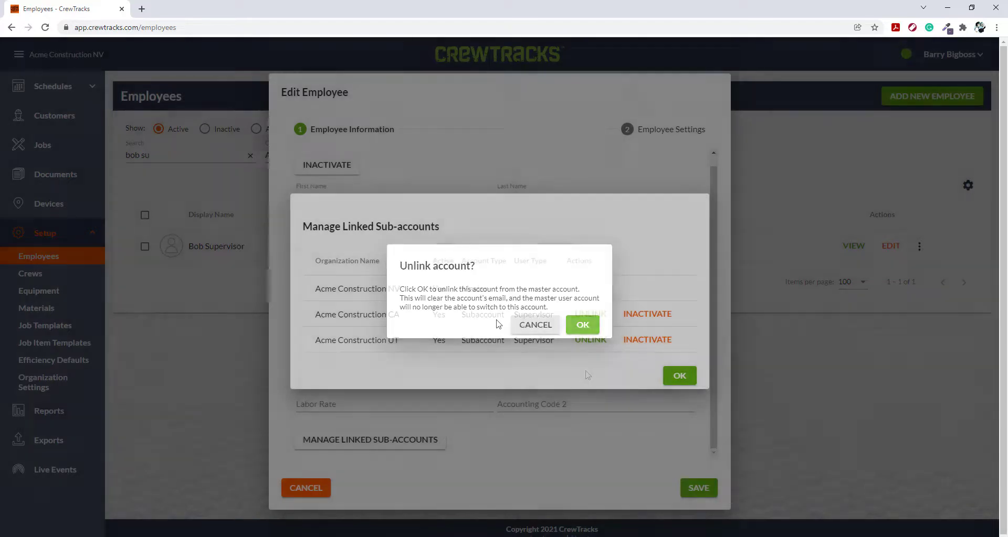
left_click(533, 325)
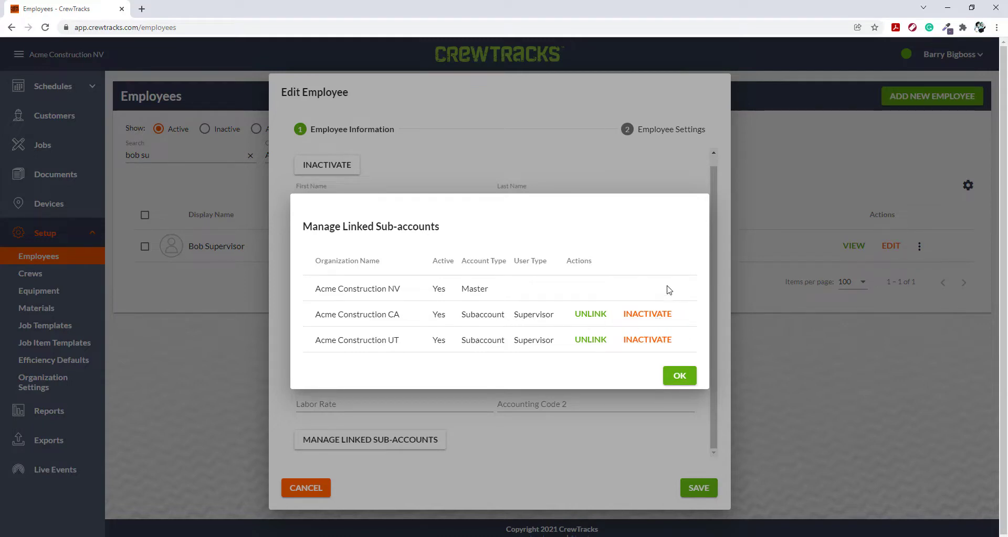
left_click(642, 318)
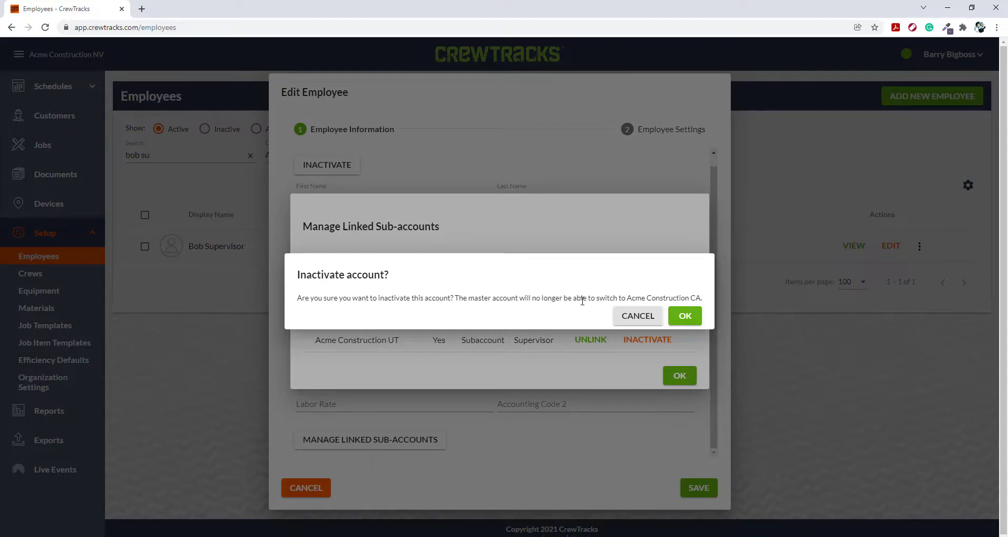
left_click(686, 318)
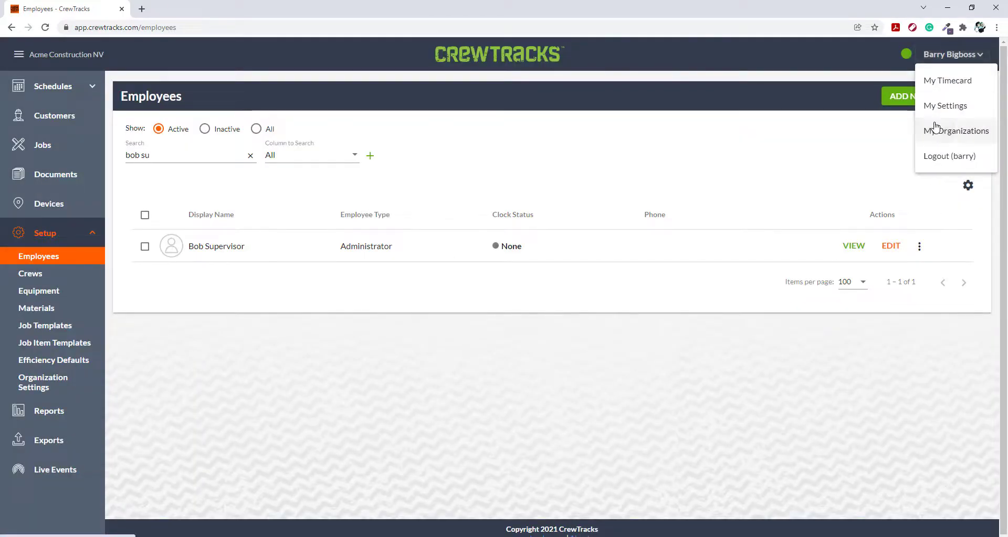
- Switch the administrator to Acme Construction CA from the organizations list and open its employee list
left_click(935, 131)
left_click(864, 227)
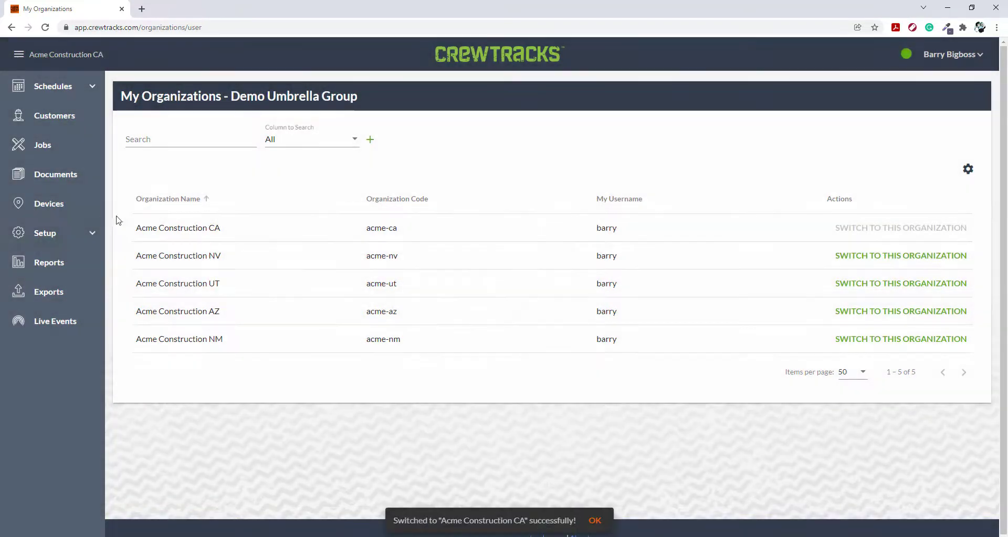
left_click(78, 233)
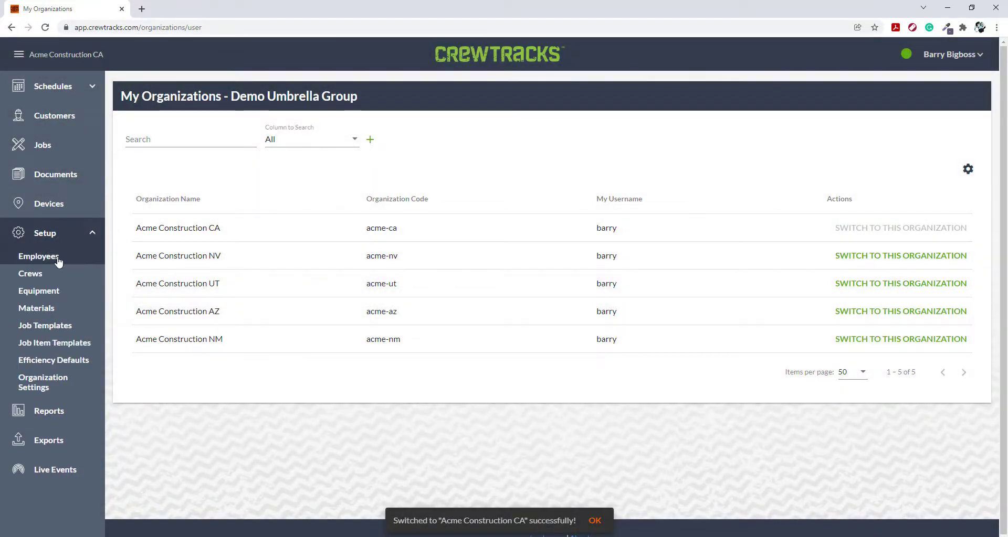
left_click(58, 257)
- Show only inactive employees and open the linked employee's sub-account for editing
left_click(205, 129)
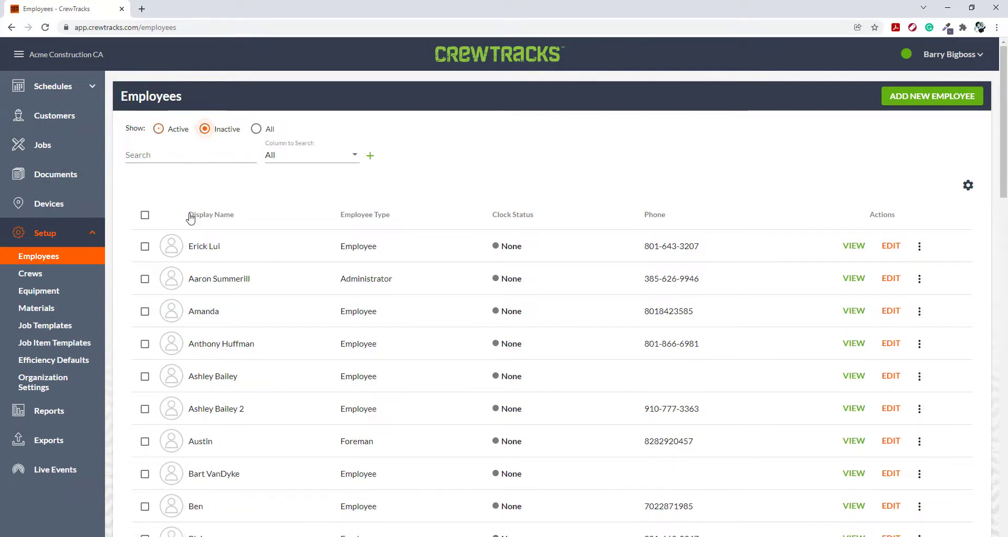
scroll(205, 294, "down", 1)
scroll(205, 295, "down", 7)
scroll(209, 236, "up", 1)
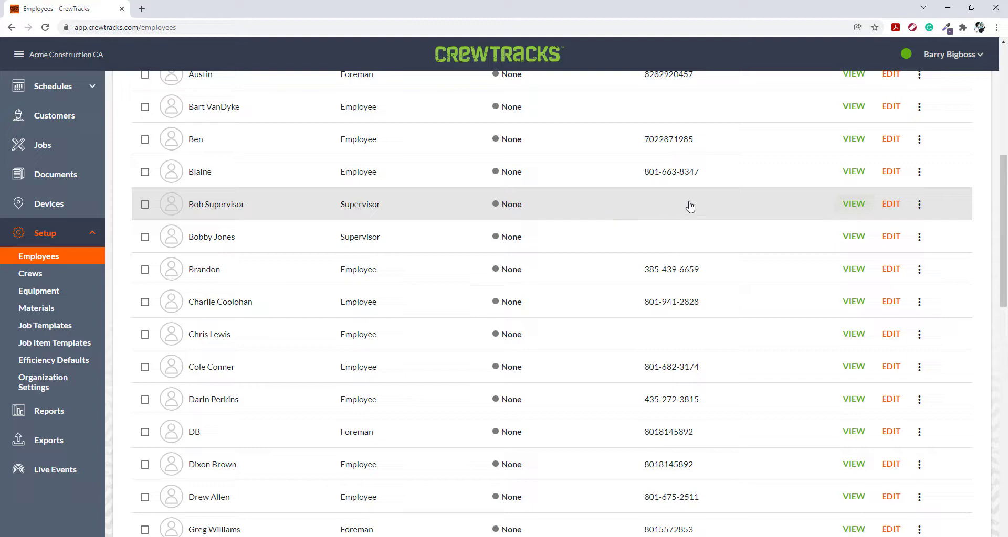
left_click(892, 204)
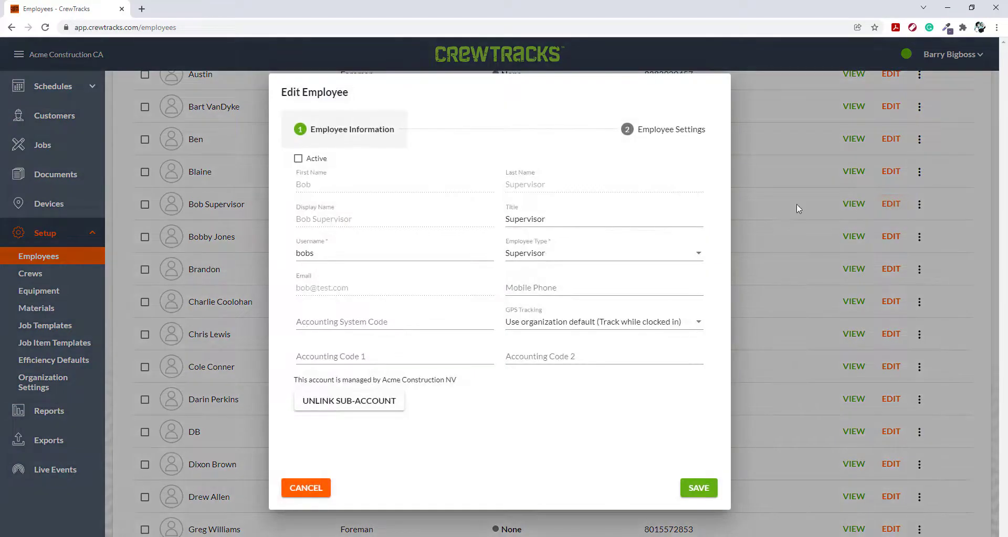
- Set the linked employee's sub-account to Active in Acme Construction CA and save the employee
left_click(298, 159)
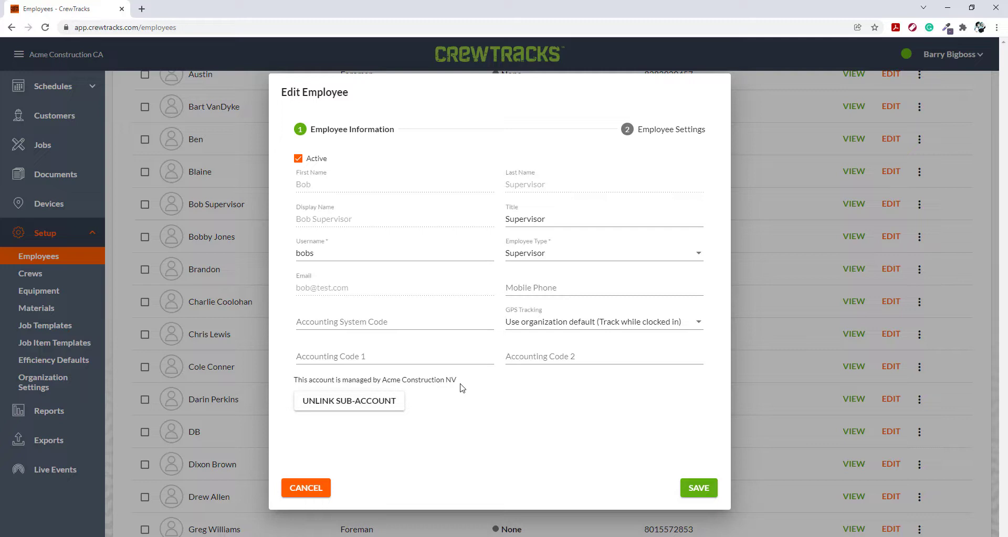
left_click(696, 489)
left_click(533, 317)
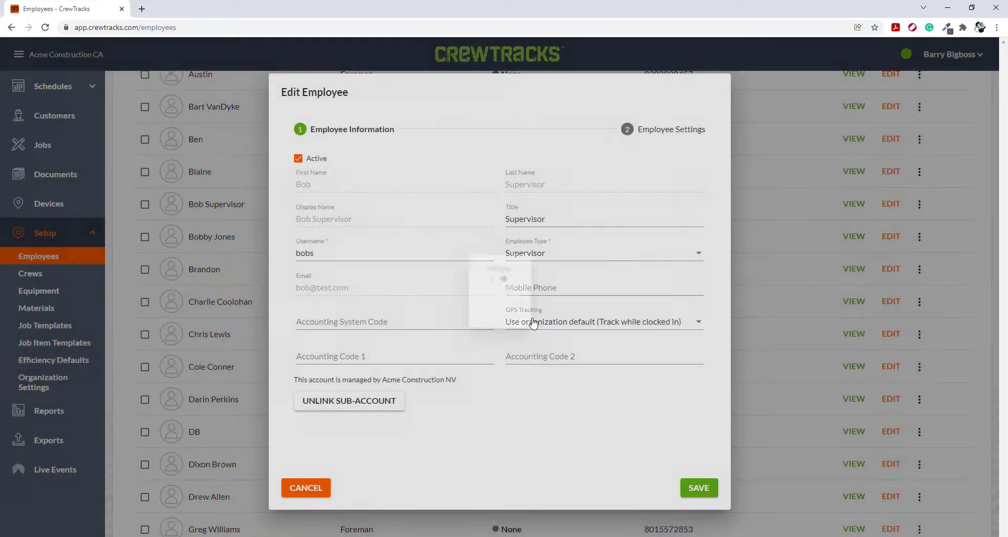
scroll(420, 320, "up", 4)
scroll(407, 332, "up", 3)
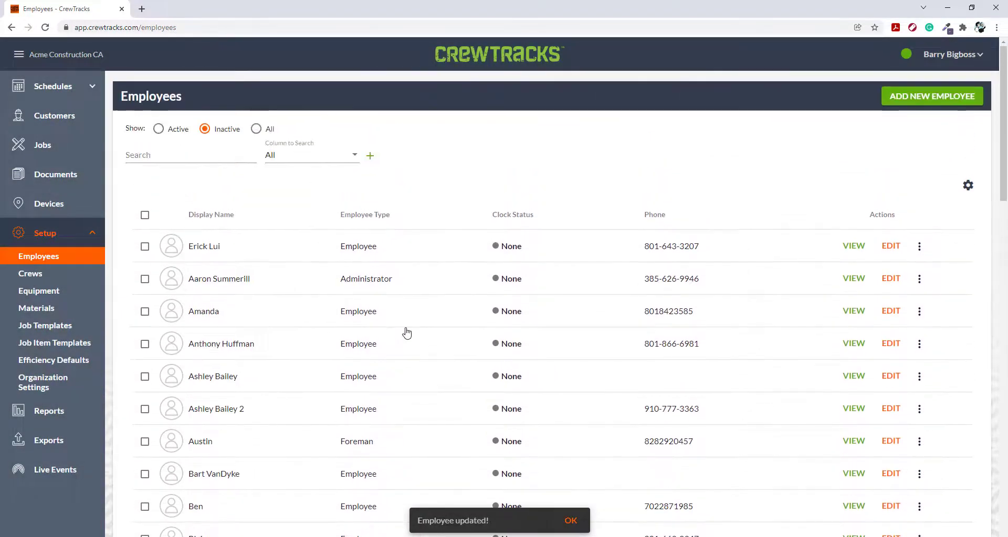